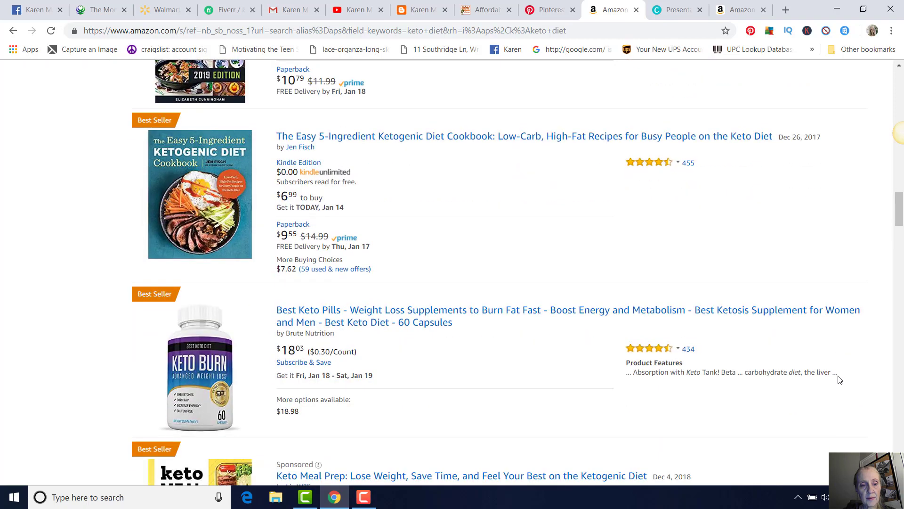
{"action": "scroll", "coordinate": [840, 379], "scroll_direction": "down", "scroll_amount": 7}
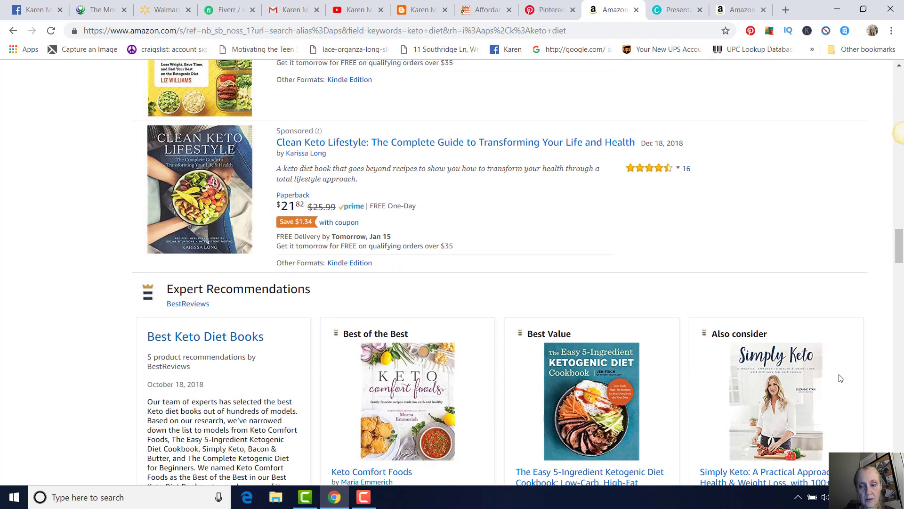
- Scroll through the keto diet cookbook and supplement results, then return to the top
{"action": "scroll", "coordinate": [840, 379], "scroll_direction": "up", "scroll_amount": 20}
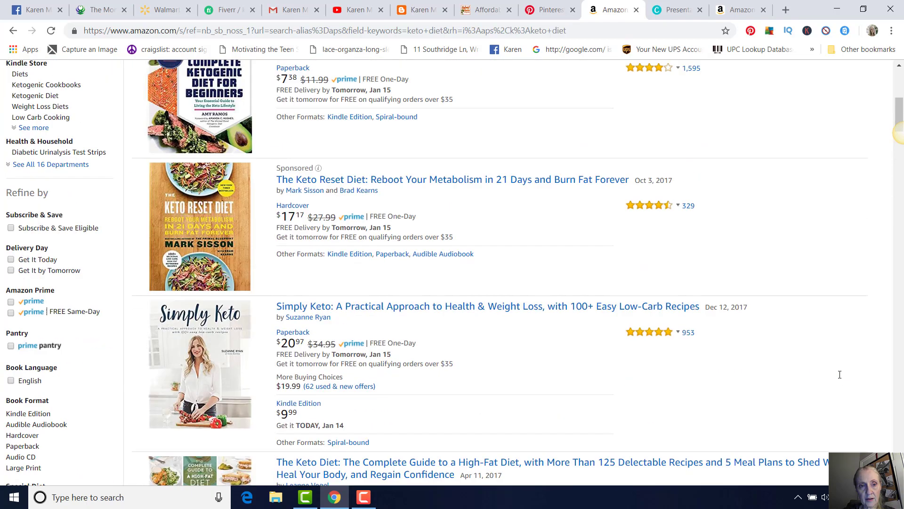
{"action": "scroll", "coordinate": [839, 375], "scroll_direction": "up", "scroll_amount": 8}
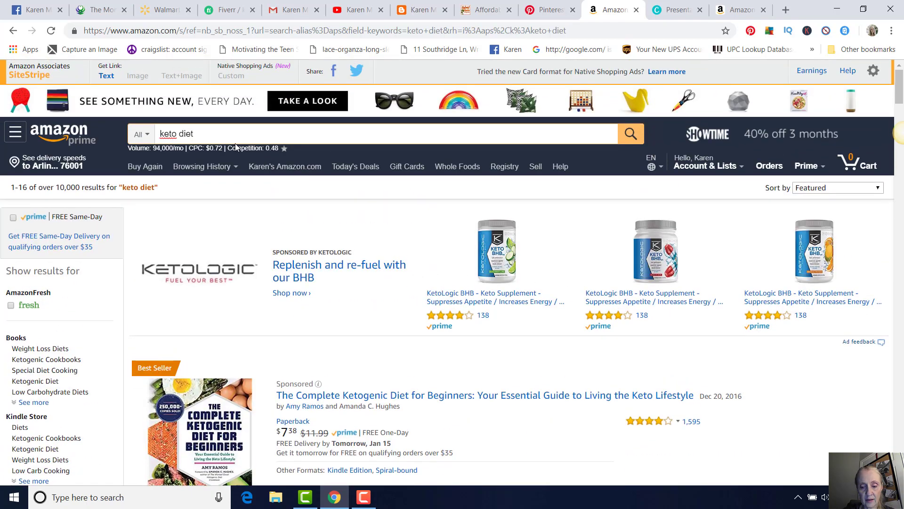
- Shorten the Amazon search term to just 'keto' and run it
{"action": "key", "text": "BackSpace"}
{"action": "key", "text": "BackSpace"}
{"action": "key", "text": "BackSpace"}
{"action": "key", "text": "BackSpace"}
{"action": "key", "text": "Return"}
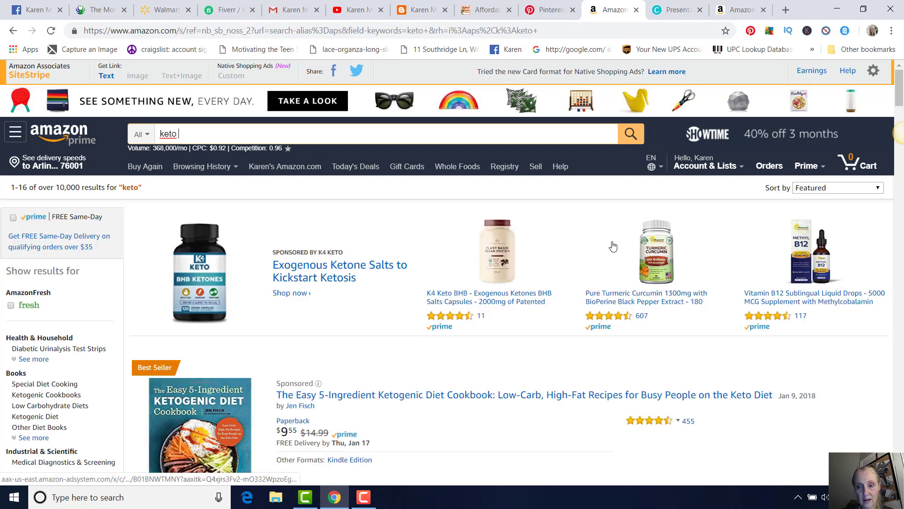
{"action": "scroll", "coordinate": [613, 246], "scroll_direction": "down", "scroll_amount": 4}
{"action": "scroll", "coordinate": [612, 245], "scroll_direction": "up", "scroll_amount": 3}
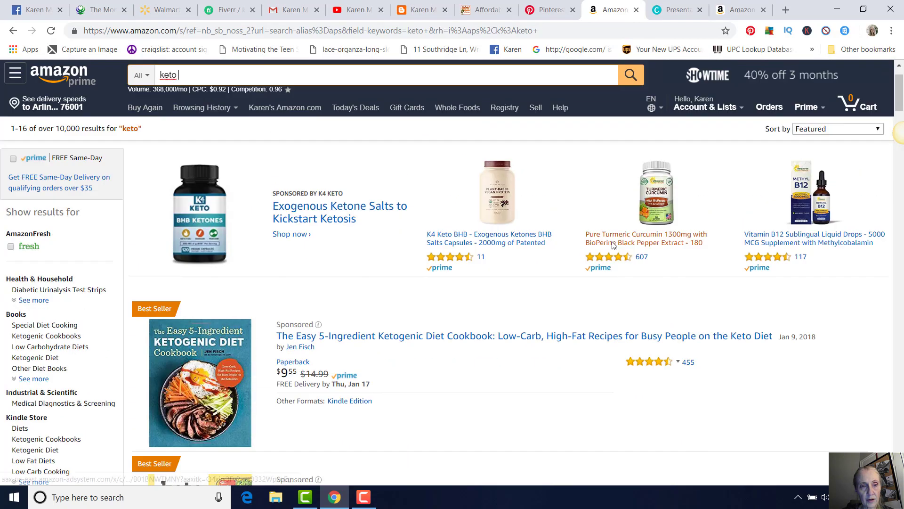
- Browse down the keto results and open the Giant Sports Keto Cocoa product page
{"action": "scroll", "coordinate": [612, 244], "scroll_direction": "down", "scroll_amount": 10}
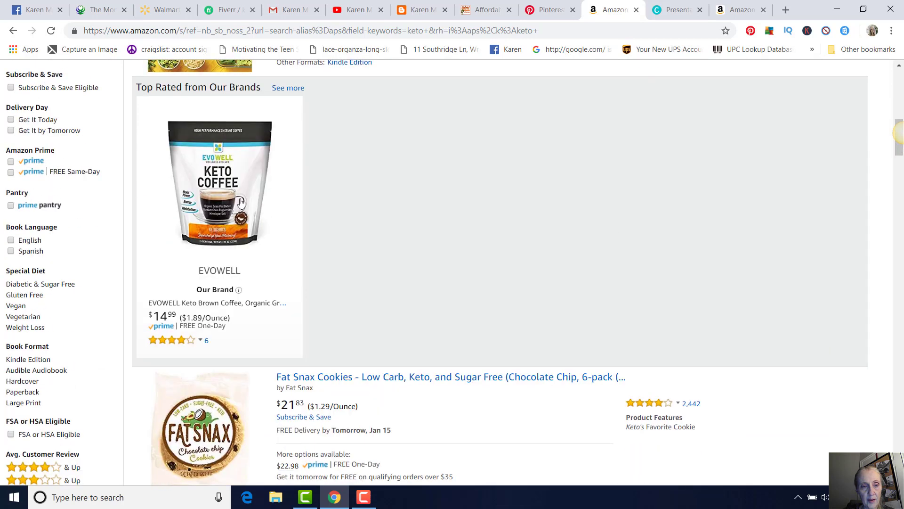
{"action": "scroll", "coordinate": [469, 172], "scroll_direction": "down", "scroll_amount": 3}
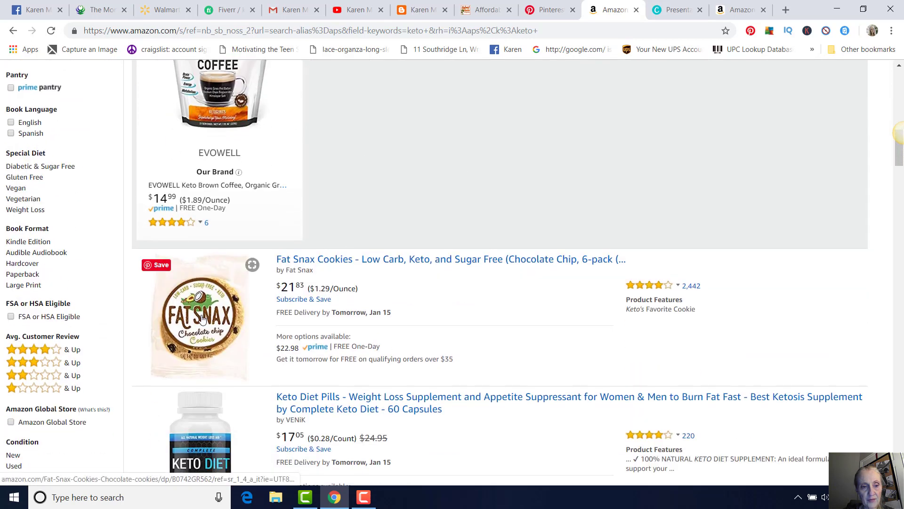
{"action": "scroll", "coordinate": [556, 212], "scroll_direction": "down", "scroll_amount": 5}
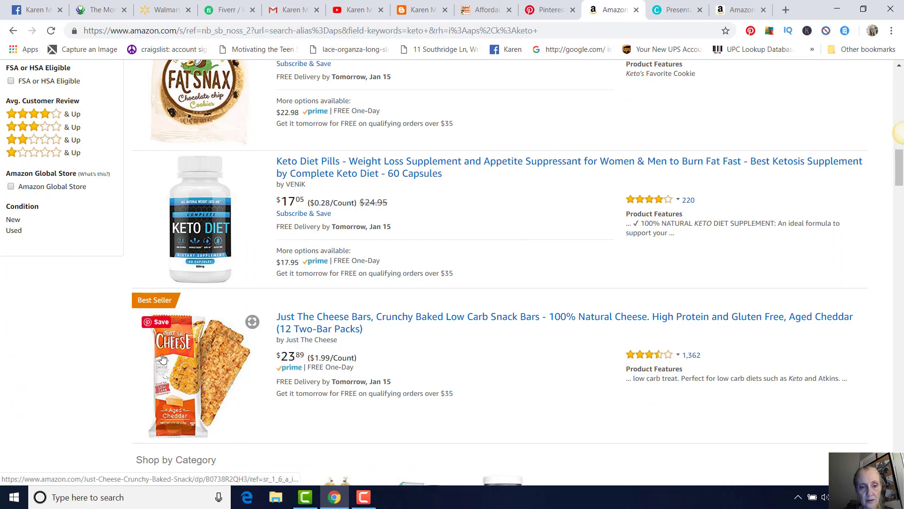
{"action": "scroll", "coordinate": [550, 266], "scroll_direction": "down", "scroll_amount": 6}
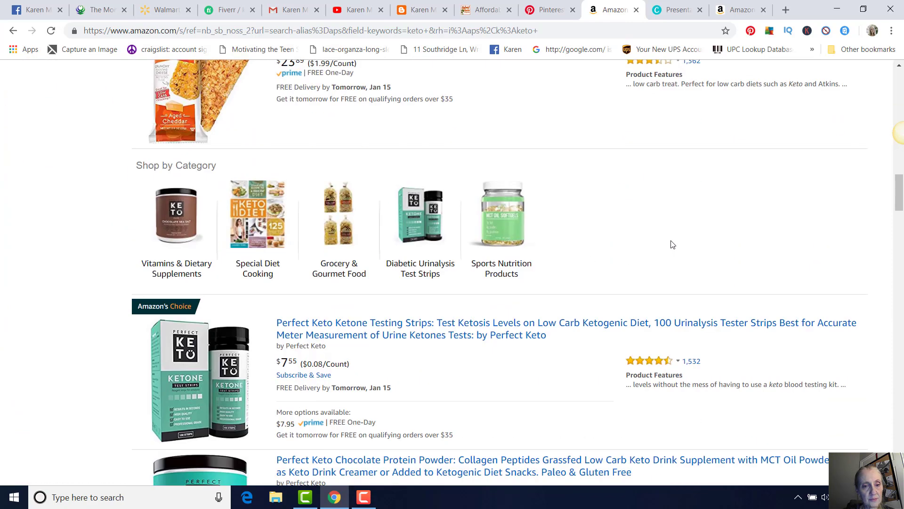
{"action": "scroll", "coordinate": [683, 227], "scroll_direction": "down", "scroll_amount": 4}
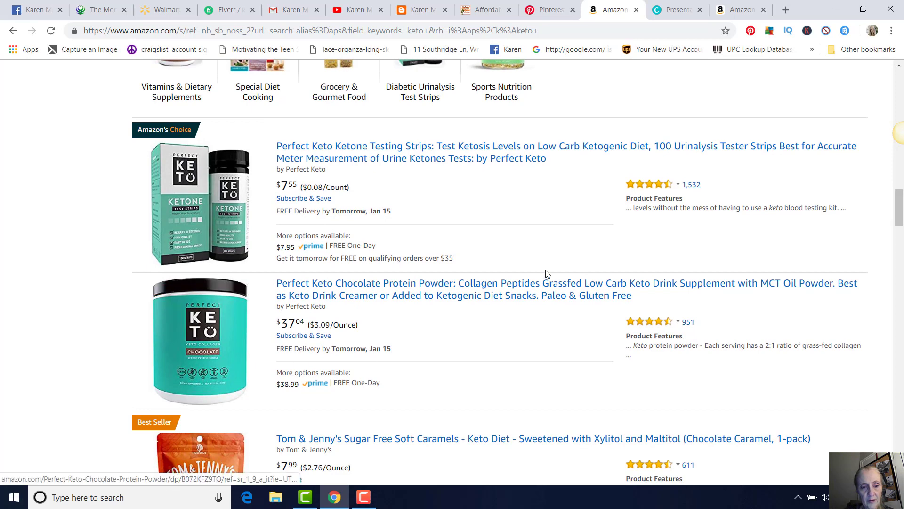
{"action": "scroll", "coordinate": [196, 329], "scroll_direction": "down", "scroll_amount": 2}
{"action": "scroll", "coordinate": [531, 298], "scroll_direction": "down", "scroll_amount": 7}
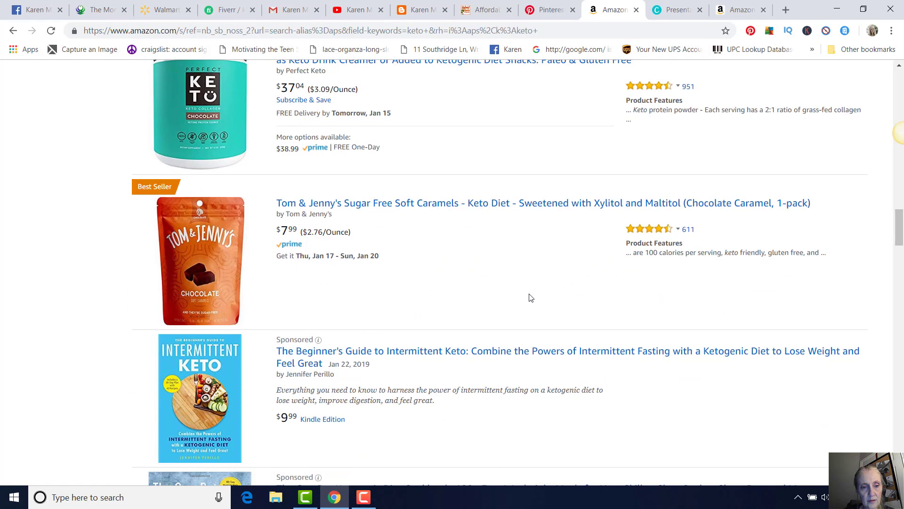
{"action": "scroll", "coordinate": [536, 296], "scroll_direction": "down", "scroll_amount": 9}
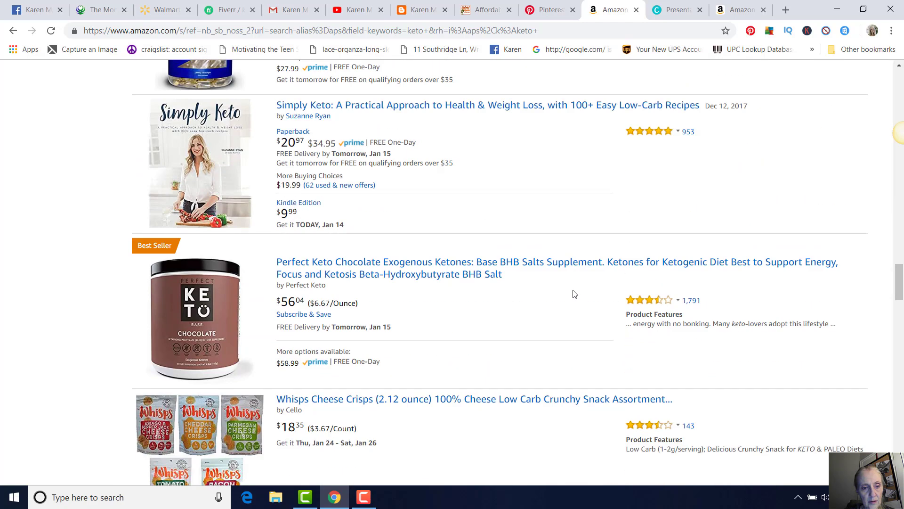
{"action": "scroll", "coordinate": [575, 294], "scroll_direction": "down", "scroll_amount": 3}
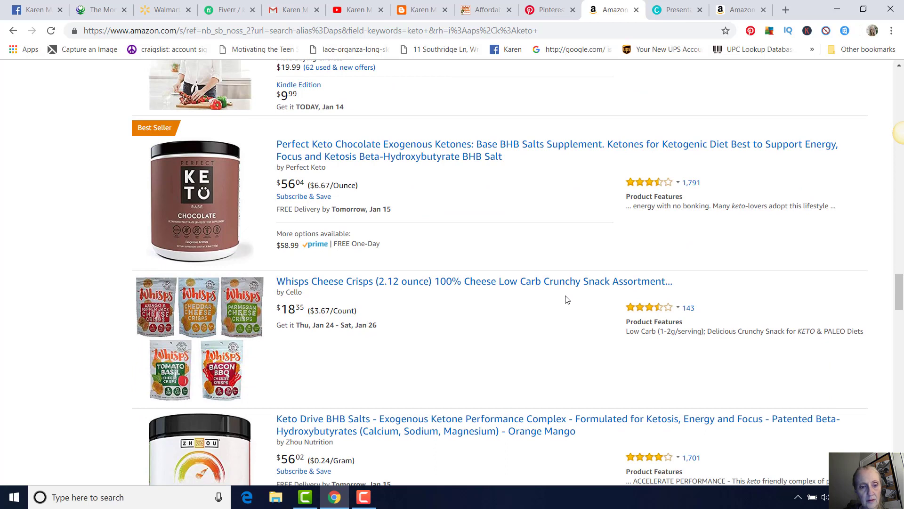
{"action": "scroll", "coordinate": [567, 300], "scroll_direction": "down", "scroll_amount": 1}
{"action": "scroll", "coordinate": [567, 300], "scroll_direction": "down", "scroll_amount": 1}
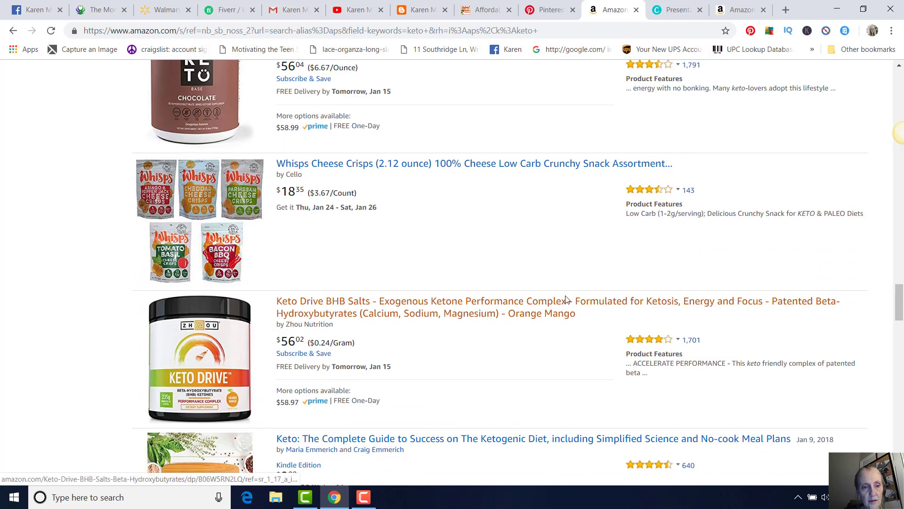
{"action": "scroll", "coordinate": [568, 379], "scroll_direction": "down", "scroll_amount": 1}
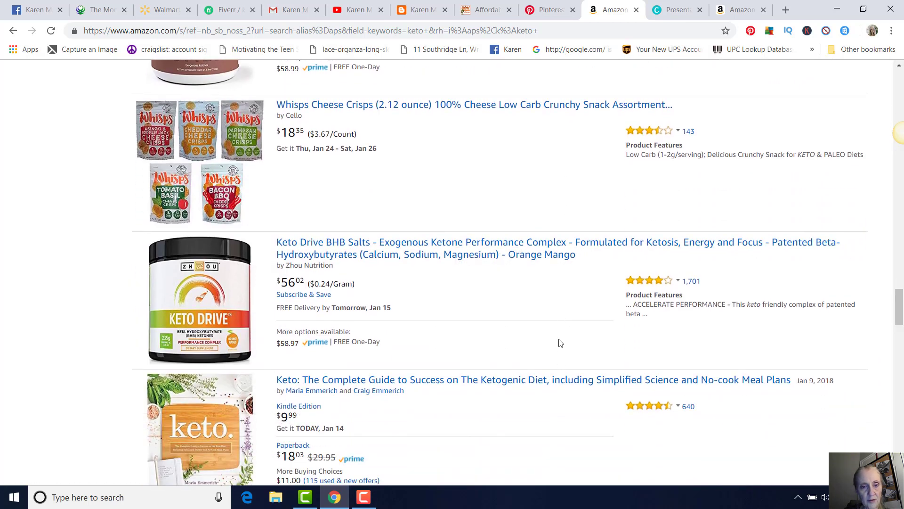
{"action": "scroll", "coordinate": [557, 334], "scroll_direction": "down", "scroll_amount": 1}
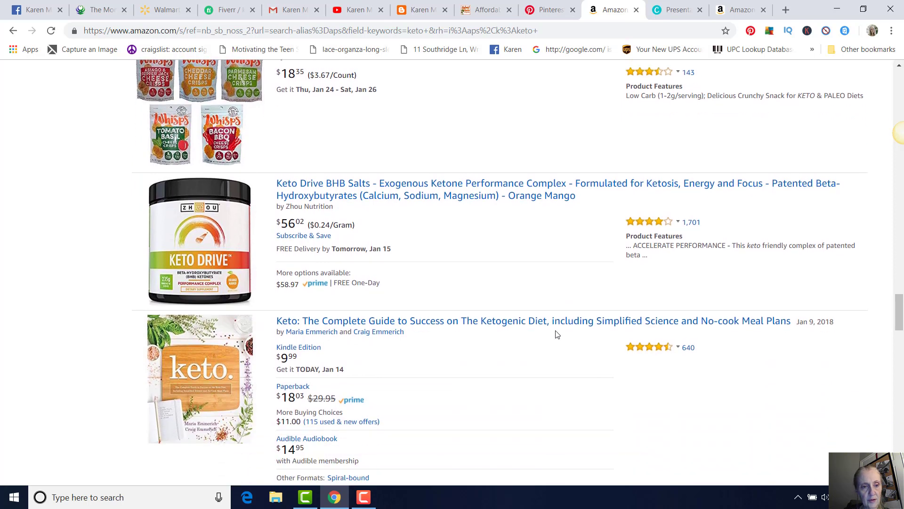
{"action": "scroll", "coordinate": [557, 334], "scroll_direction": "down", "scroll_amount": 1}
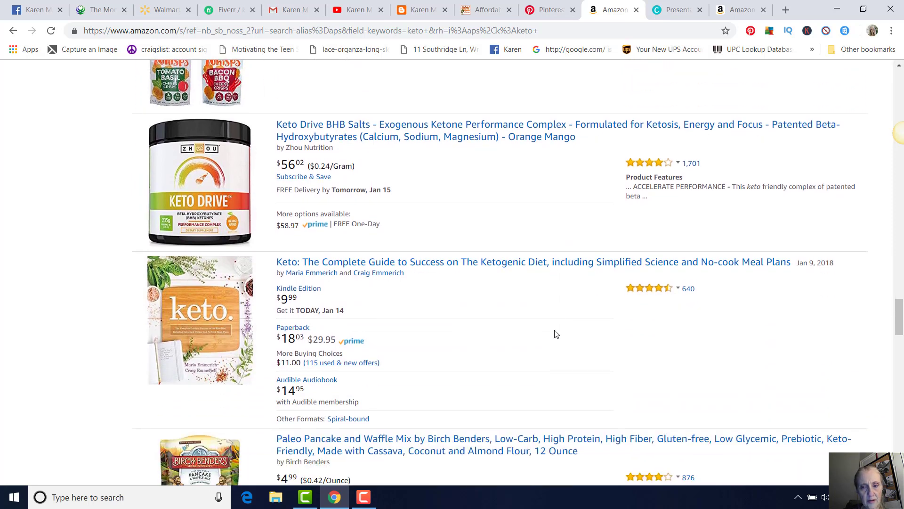
{"action": "scroll", "coordinate": [556, 334], "scroll_direction": "down", "scroll_amount": 4}
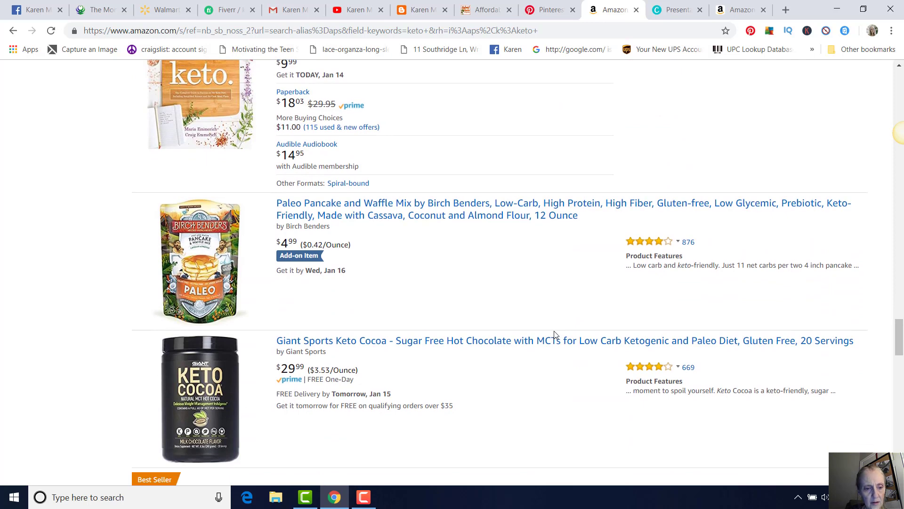
{"action": "left_click", "coordinate": [521, 342]}
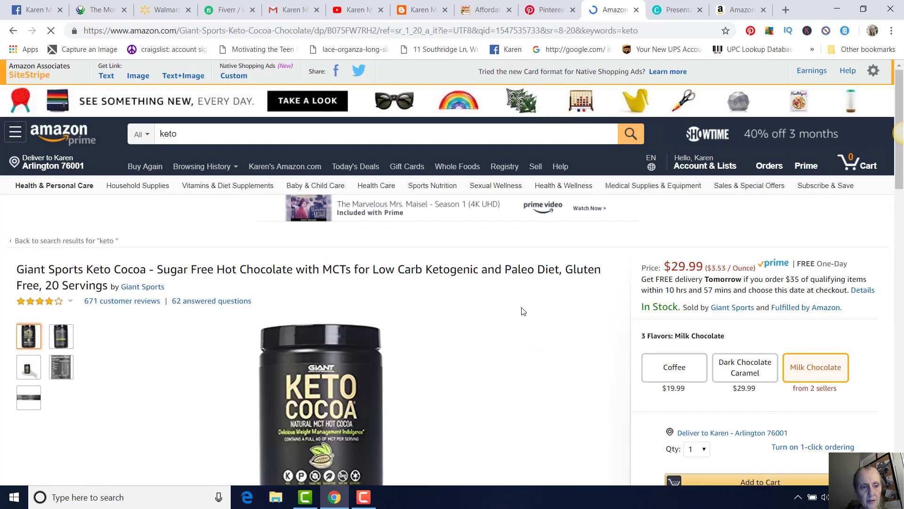
- Return to the keto results and open the Perfect Keto Chocolate Protein Powder page ($37.04)
{"action": "scroll", "coordinate": [521, 311], "scroll_direction": "down", "scroll_amount": 1}
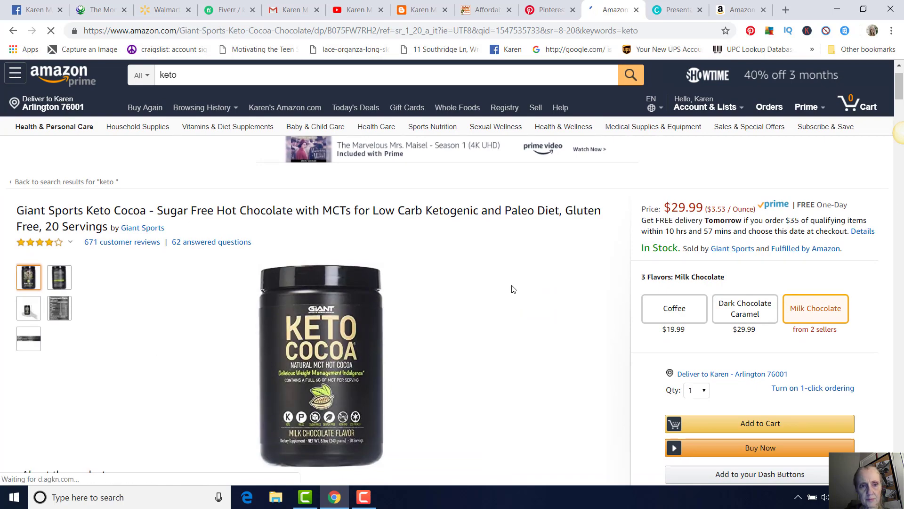
{"action": "left_click", "coordinate": [631, 75]}
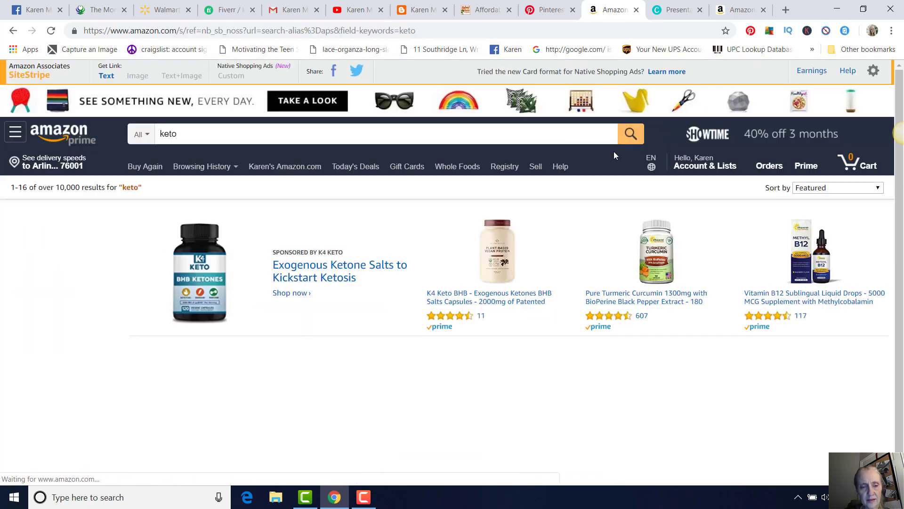
{"action": "scroll", "coordinate": [612, 263], "scroll_direction": "down", "scroll_amount": 3}
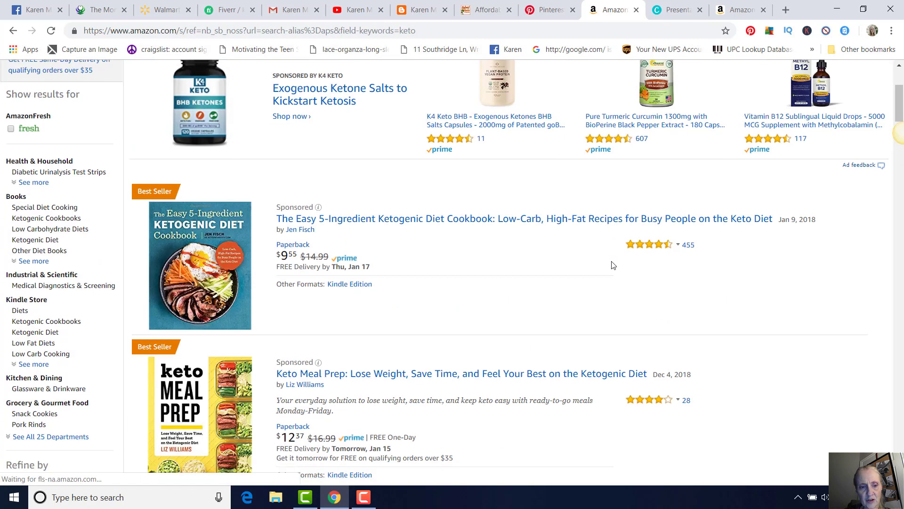
{"action": "scroll", "coordinate": [613, 265], "scroll_direction": "down", "scroll_amount": 8}
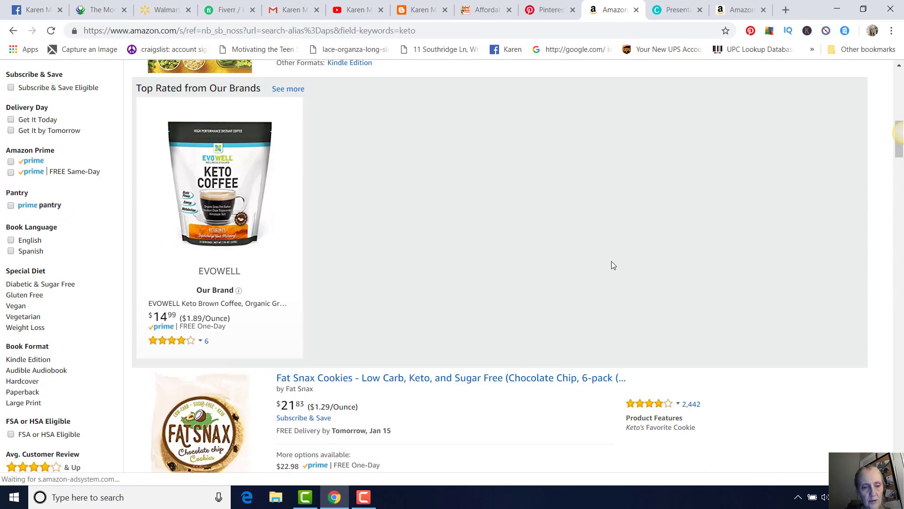
{"action": "scroll", "coordinate": [613, 265], "scroll_direction": "down", "scroll_amount": 8}
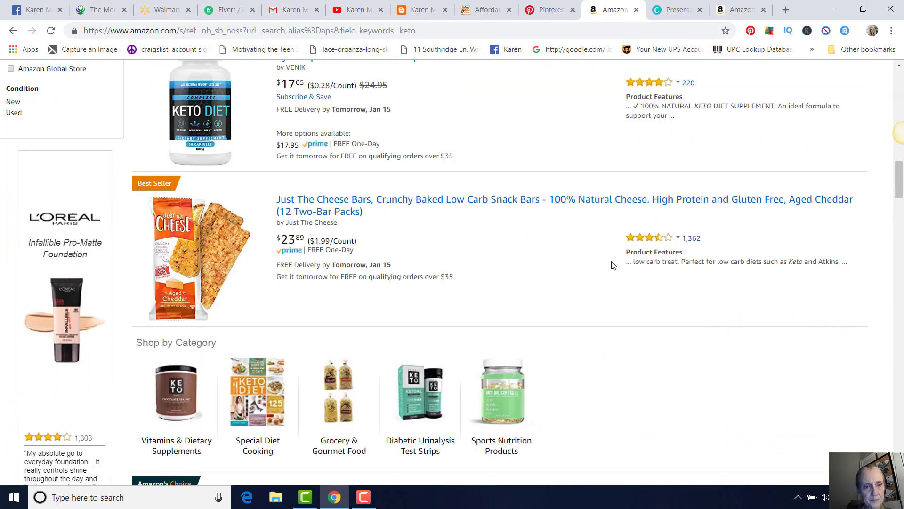
{"action": "scroll", "coordinate": [612, 264], "scroll_direction": "down", "scroll_amount": 3}
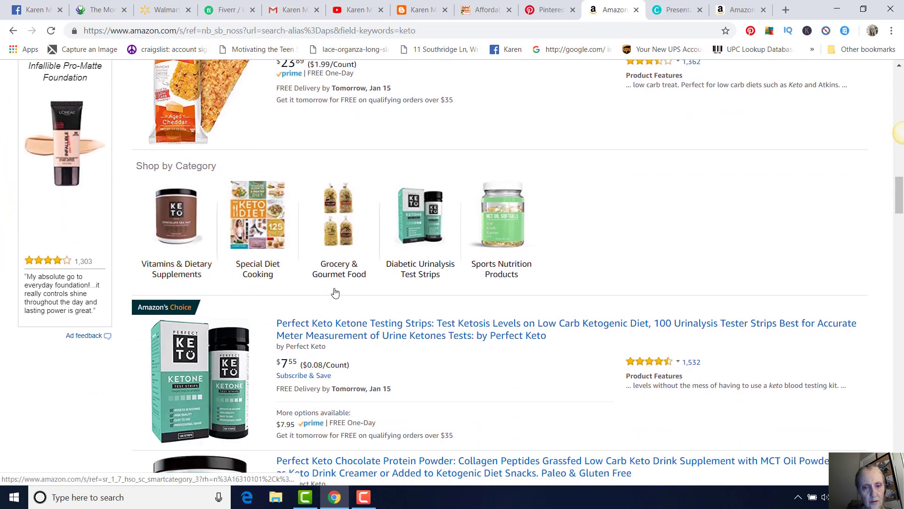
{"action": "scroll", "coordinate": [347, 287], "scroll_direction": "down", "scroll_amount": 4}
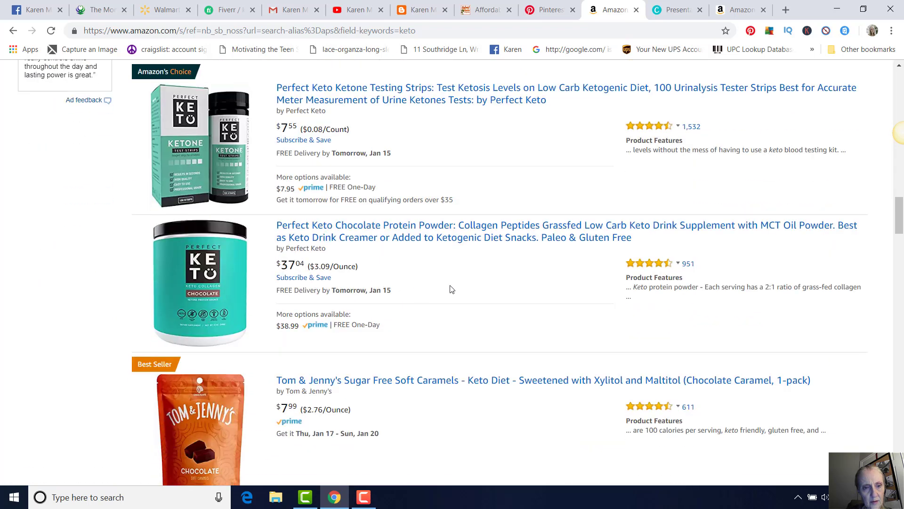
{"action": "left_click", "coordinate": [430, 229]}
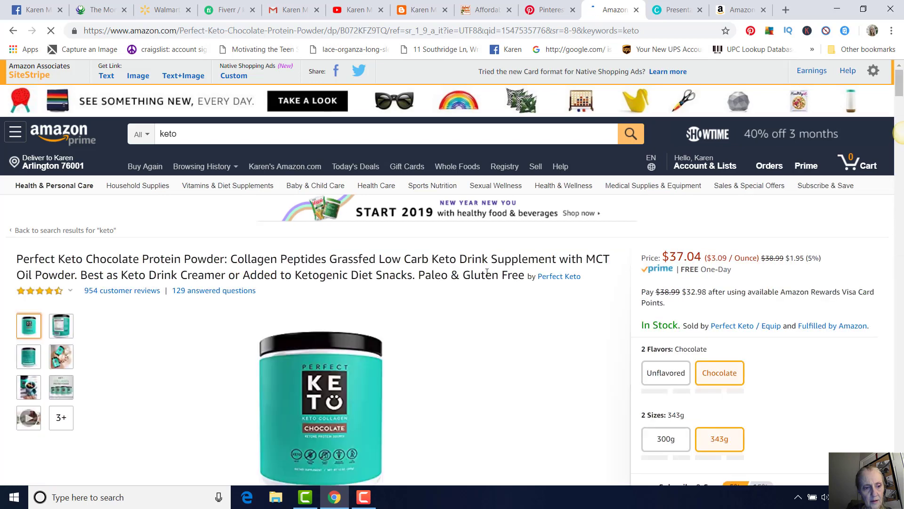
- Make the mug thumbnail the main product image and start a Snagit capture
{"action": "scroll", "coordinate": [487, 272], "scroll_direction": "down", "scroll_amount": 2}
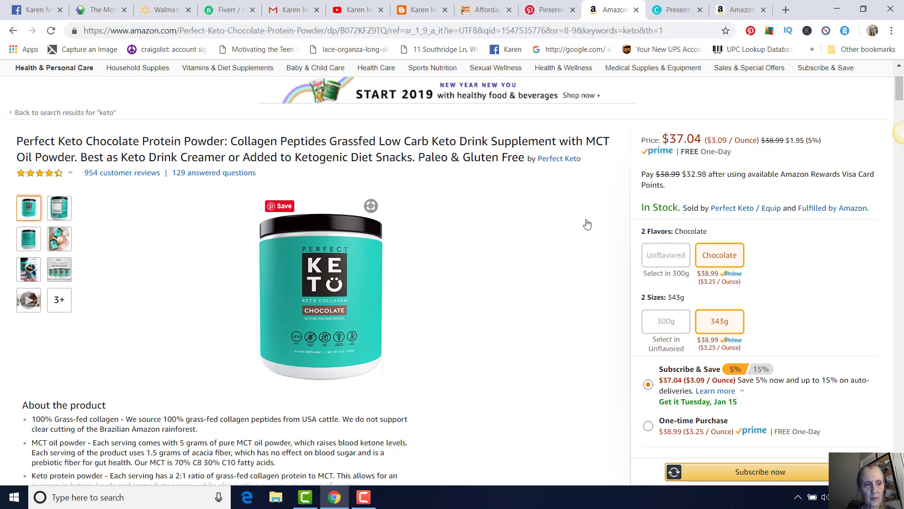
{"action": "mouse_move", "coordinate": [31, 271]}
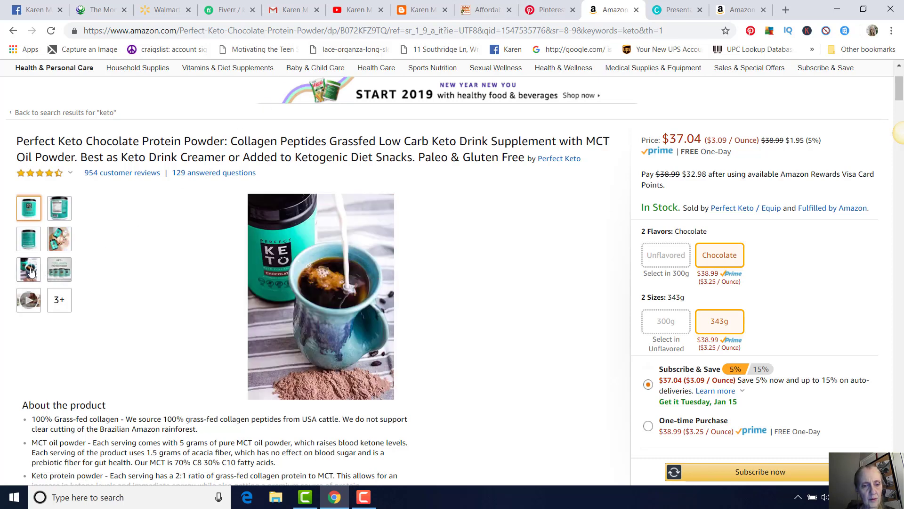
{"action": "mouse_move", "coordinate": [66, 275]}
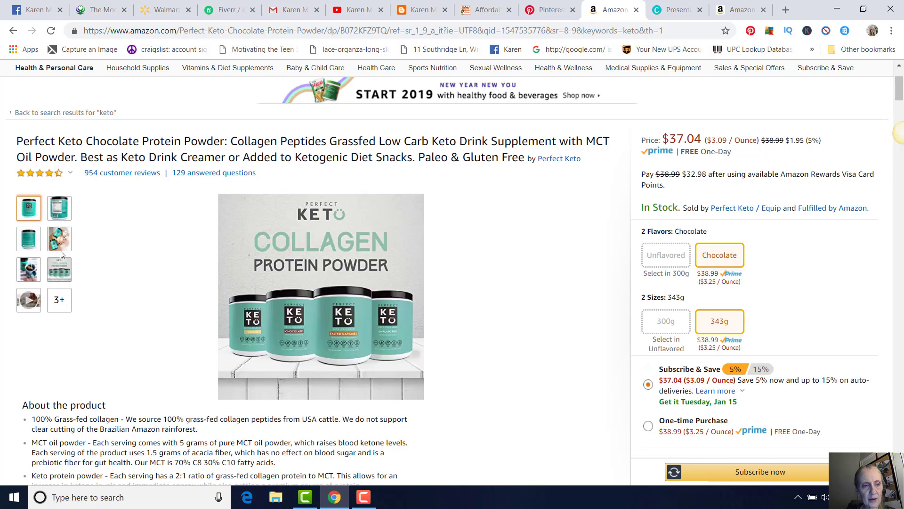
{"action": "left_click", "coordinate": [29, 270]}
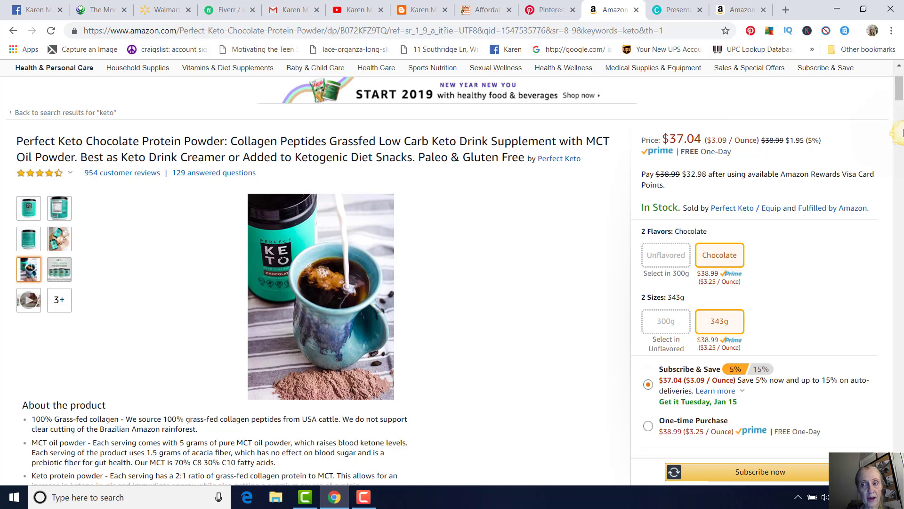
{"action": "mouse_move", "coordinate": [883, 115]}
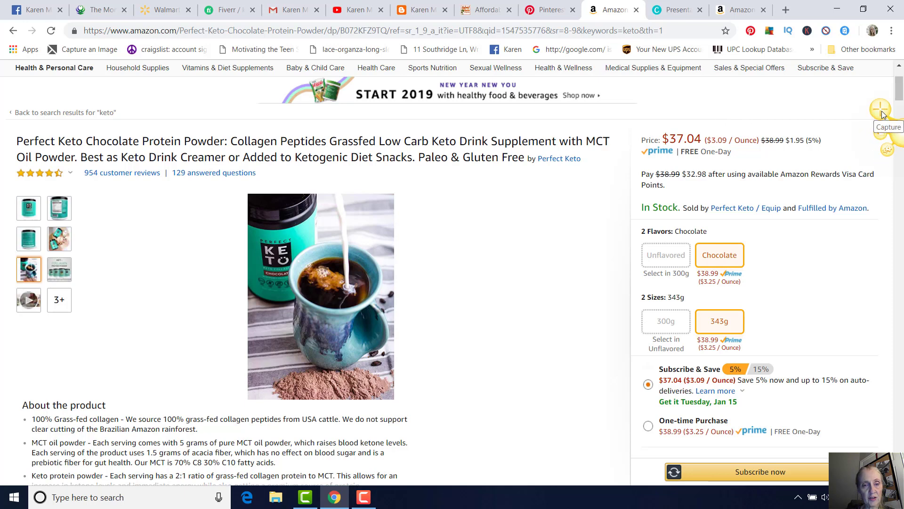
{"action": "left_click", "coordinate": [883, 112]}
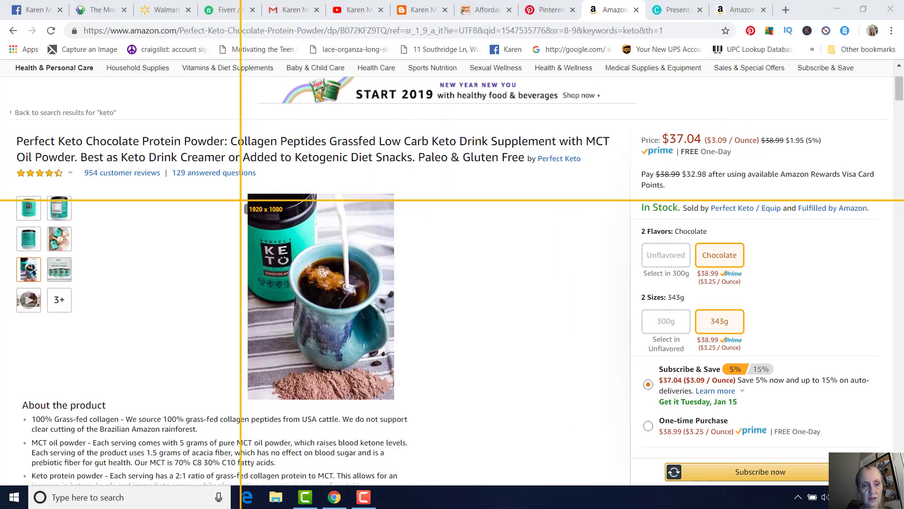
- Replace the mug capture with the two-container photo and save it as 2019-01-15_0103.png in Pictures
{"action": "left_click_drag", "start_coordinate": [248, 193], "coordinate": [392, 396]}
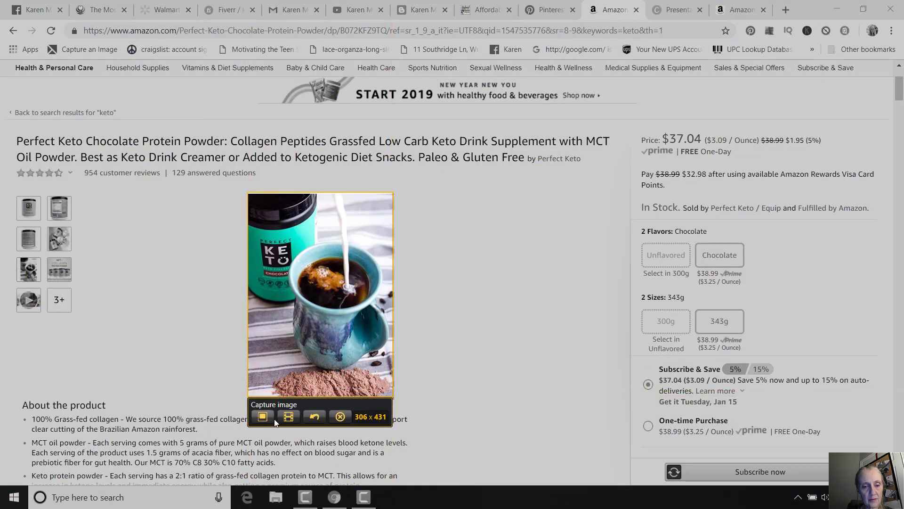
{"action": "left_click", "coordinate": [340, 416]}
{"action": "mouse_move", "coordinate": [60, 238]}
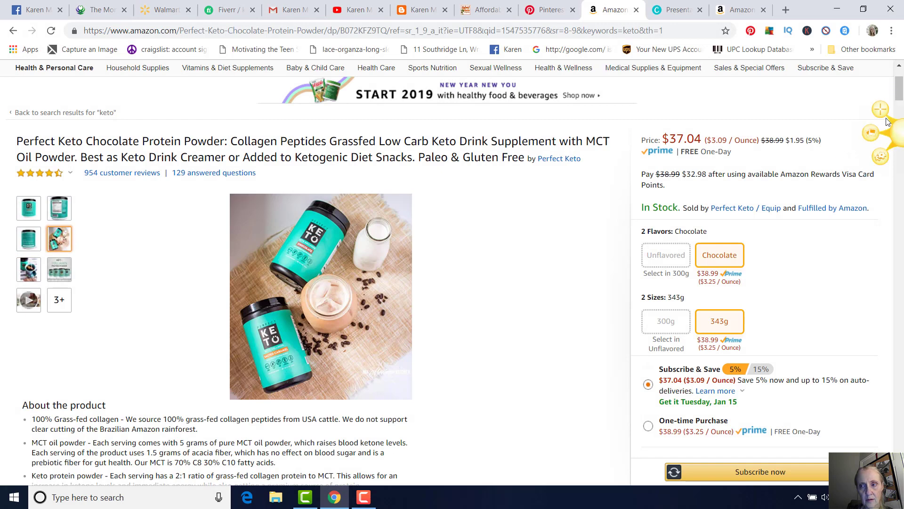
{"action": "left_click", "coordinate": [887, 125]}
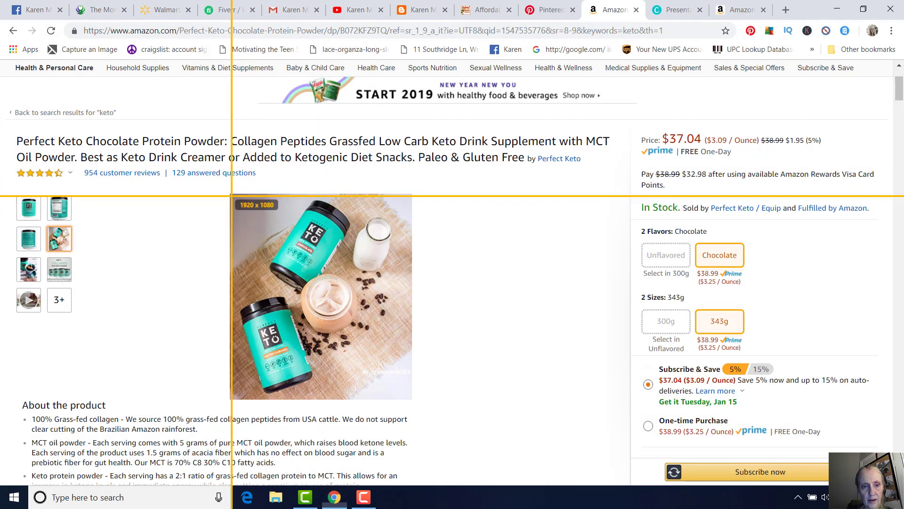
{"action": "left_click_drag", "start_coordinate": [231, 194], "coordinate": [414, 398]}
{"action": "left_click", "coordinate": [246, 420]}
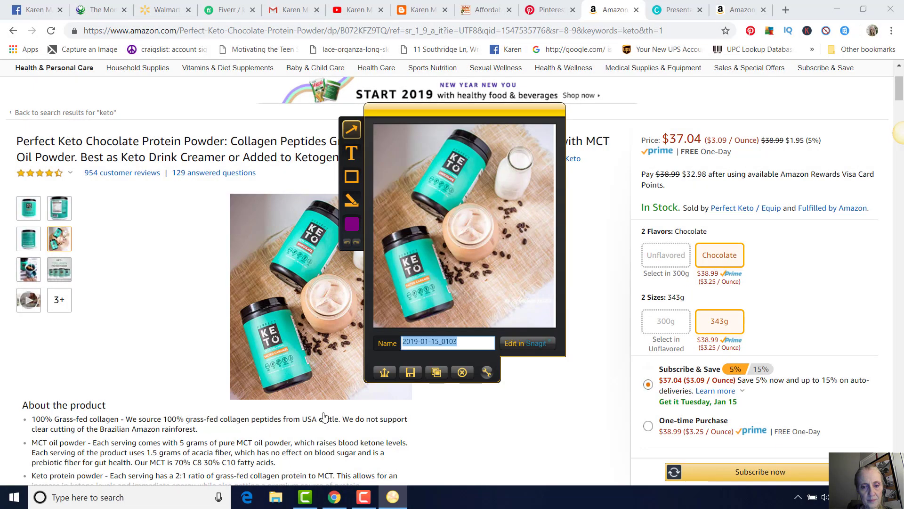
{"action": "left_click", "coordinate": [409, 372]}
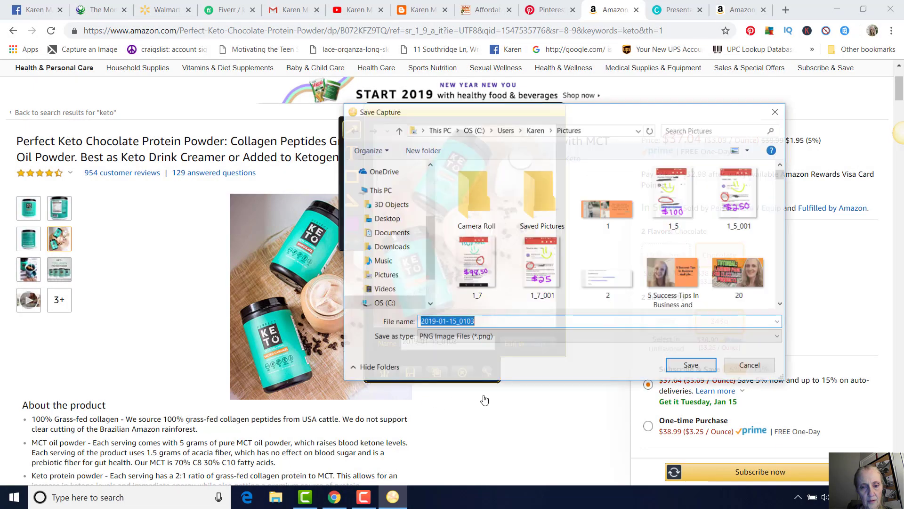
{"action": "left_click", "coordinate": [691, 366]}
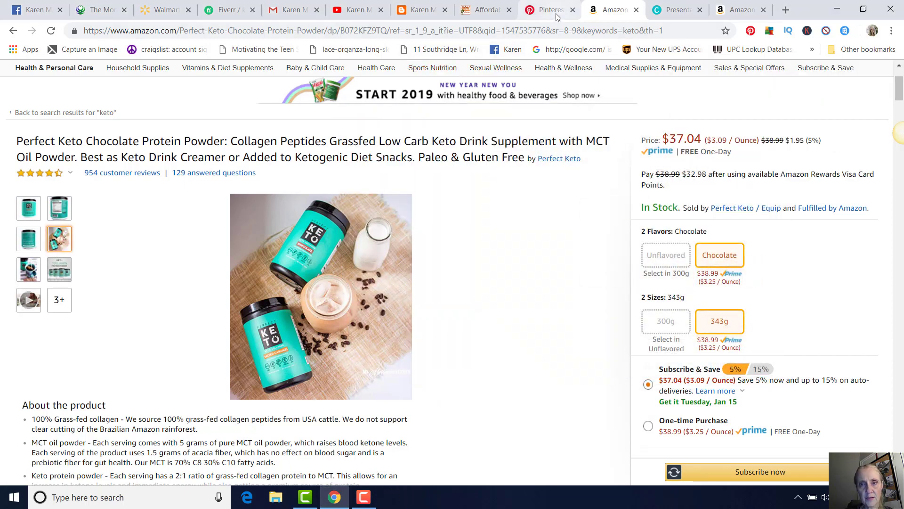
- Create a new Pinterest pin with 2019-01-15_0103.png as its image, then return to Amazon
{"action": "left_click", "coordinate": [548, 10]}
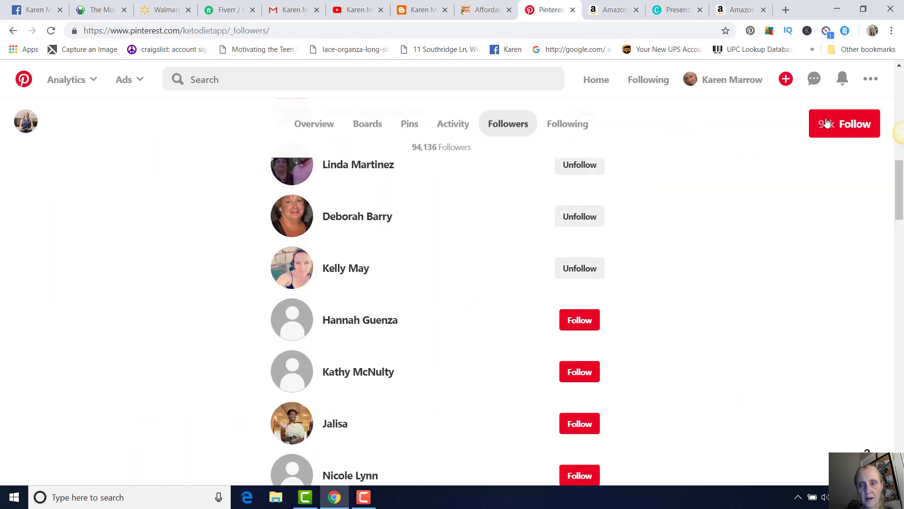
{"action": "left_click", "coordinate": [786, 80]}
{"action": "left_click", "coordinate": [754, 118]}
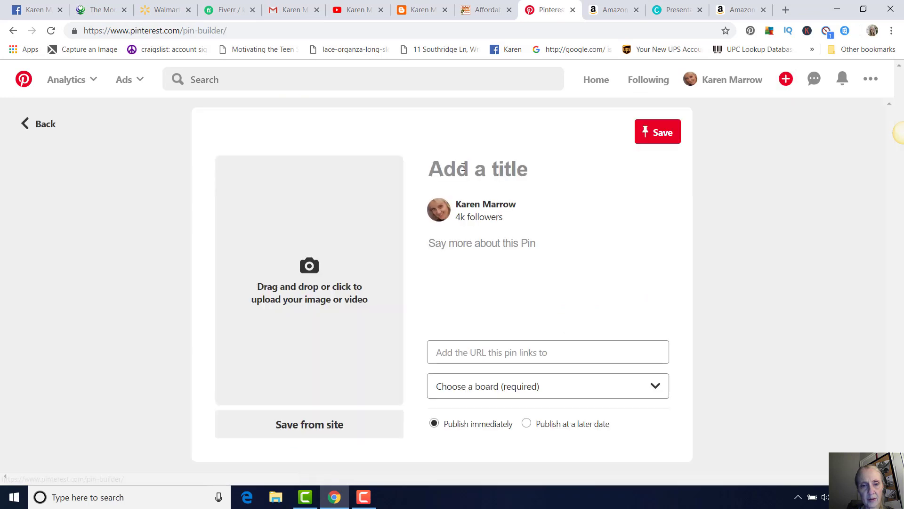
{"action": "left_click", "coordinate": [298, 262]}
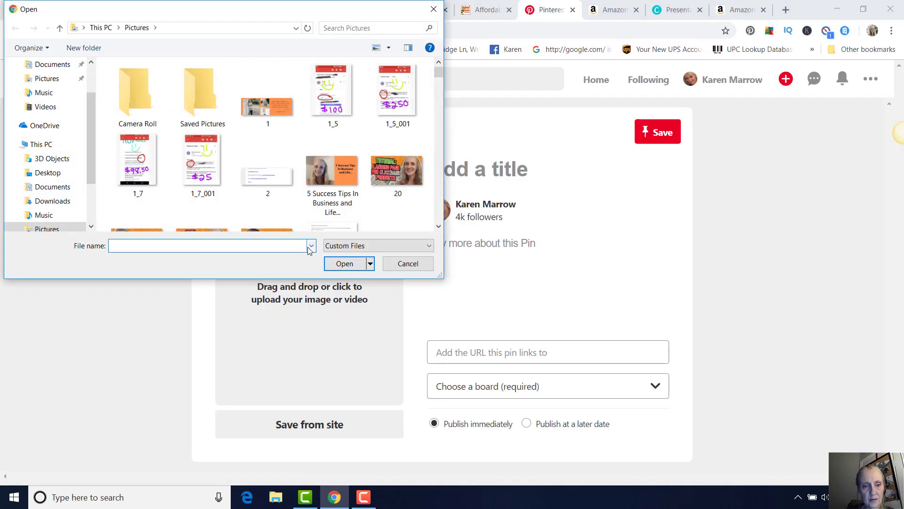
{"action": "left_click", "coordinate": [311, 246]}
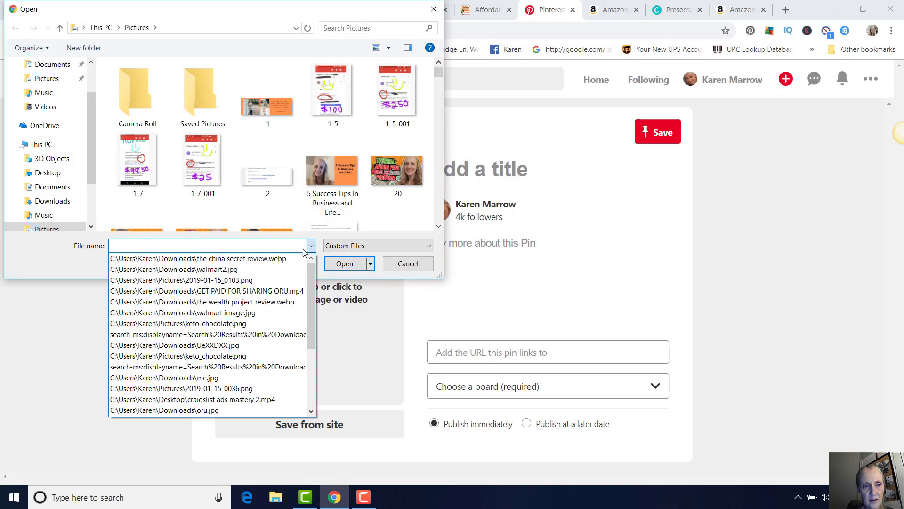
{"action": "left_click", "coordinate": [283, 283]}
{"action": "left_click", "coordinate": [343, 264]}
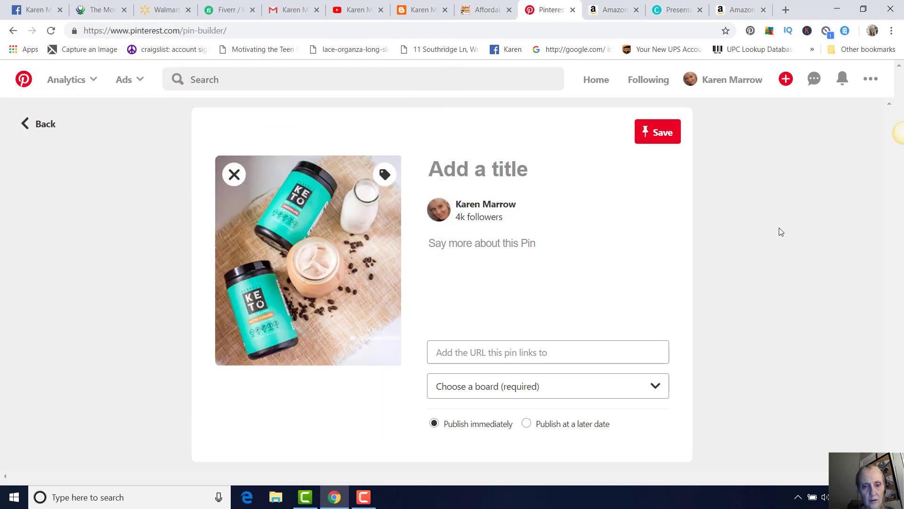
{"action": "left_click", "coordinate": [614, 15]}
{"action": "scroll", "coordinate": [560, 228], "scroll_direction": "down", "scroll_amount": 3}
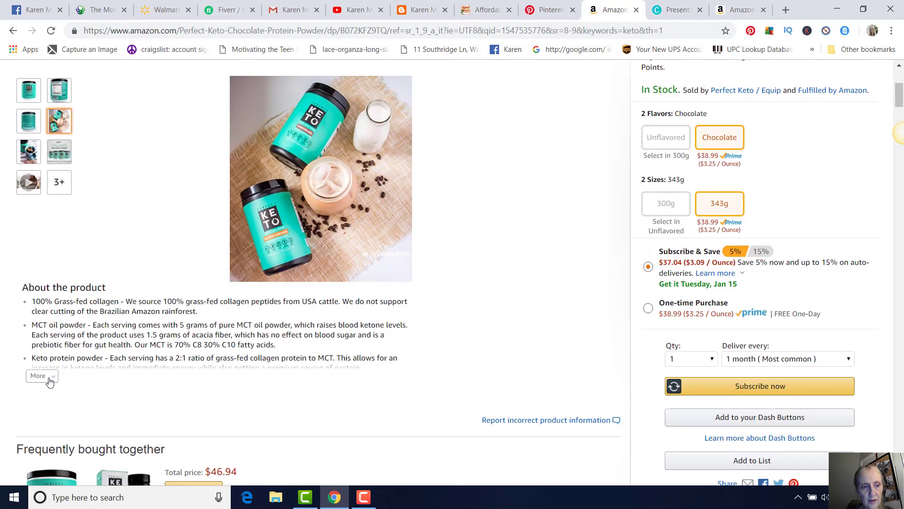
- Copy the 'Delicious taste' and 'Nothing artificial' bullets from About the product into the pin description
{"action": "scroll", "coordinate": [545, 307], "scroll_direction": "down", "scroll_amount": 3}
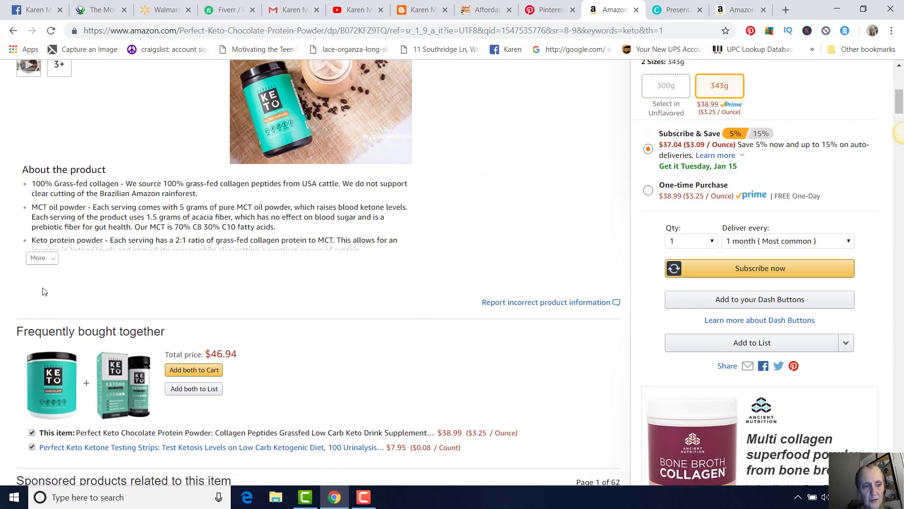
{"action": "left_click", "coordinate": [34, 260]}
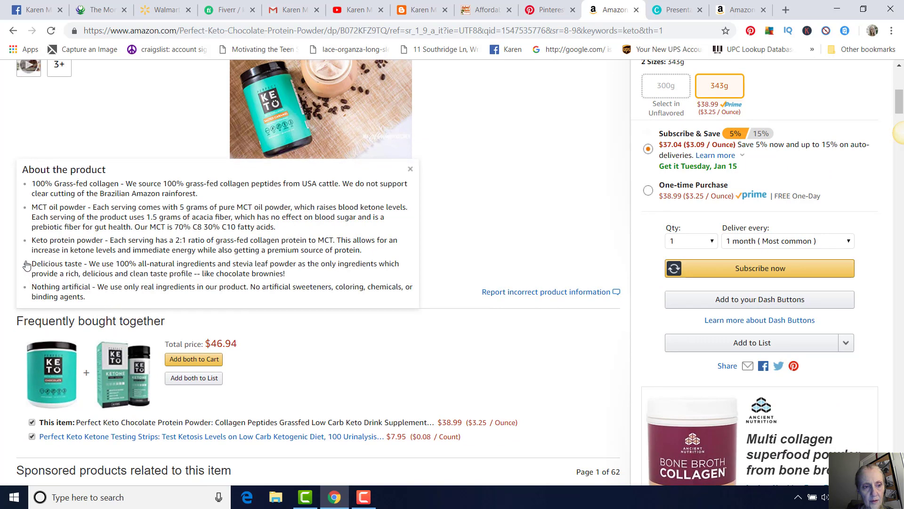
{"action": "left_click_drag", "start_coordinate": [30, 266], "coordinate": [94, 304]}
{"action": "key", "text": "ctrl+c"}
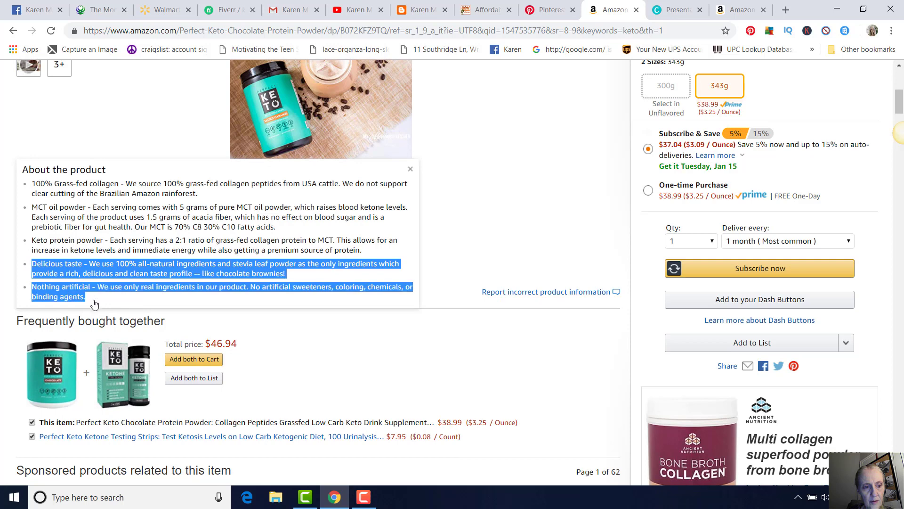
{"action": "left_click", "coordinate": [94, 304]}
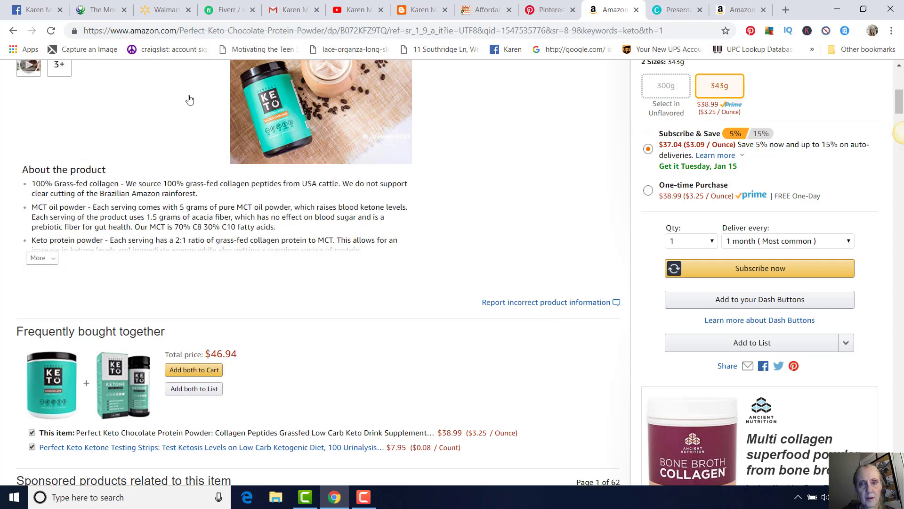
{"action": "left_click", "coordinate": [550, 11]}
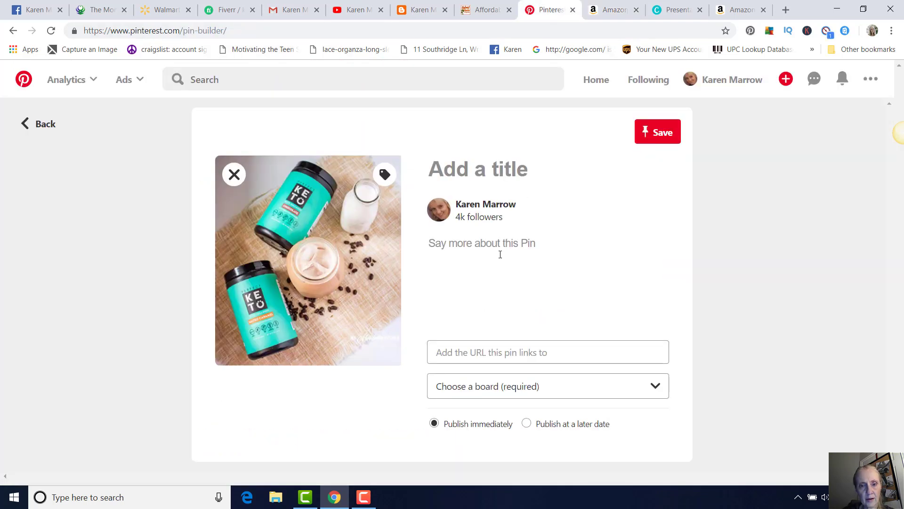
{"action": "key", "text": "ctrl+v"}
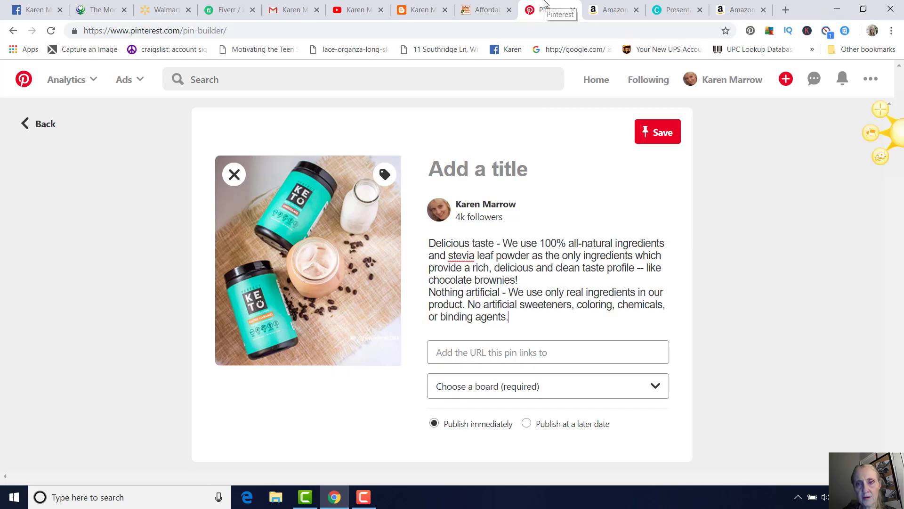
{"action": "left_click", "coordinate": [607, 12]}
{"action": "scroll", "coordinate": [545, 178], "scroll_direction": "up", "scroll_amount": 8}
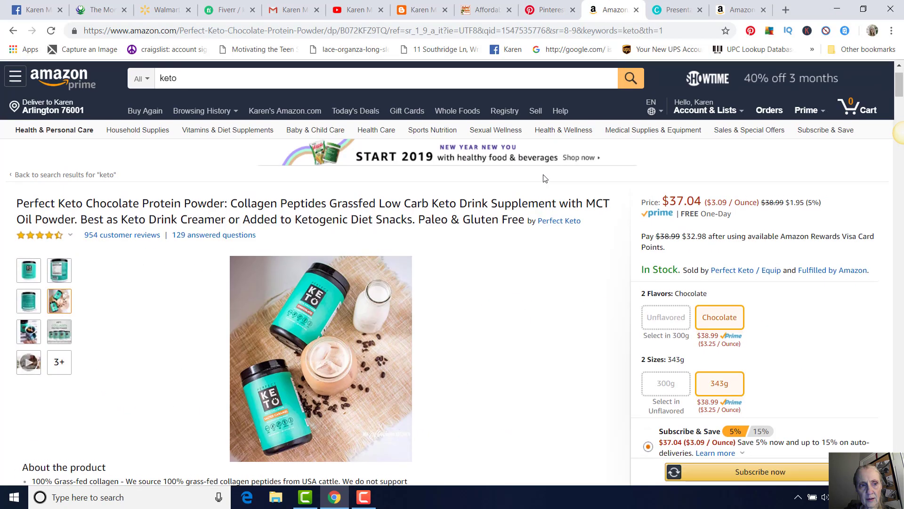
- Link the pin to the product's amzn.to short link and save it to the Keto Diet board
{"action": "left_click", "coordinate": [107, 76]}
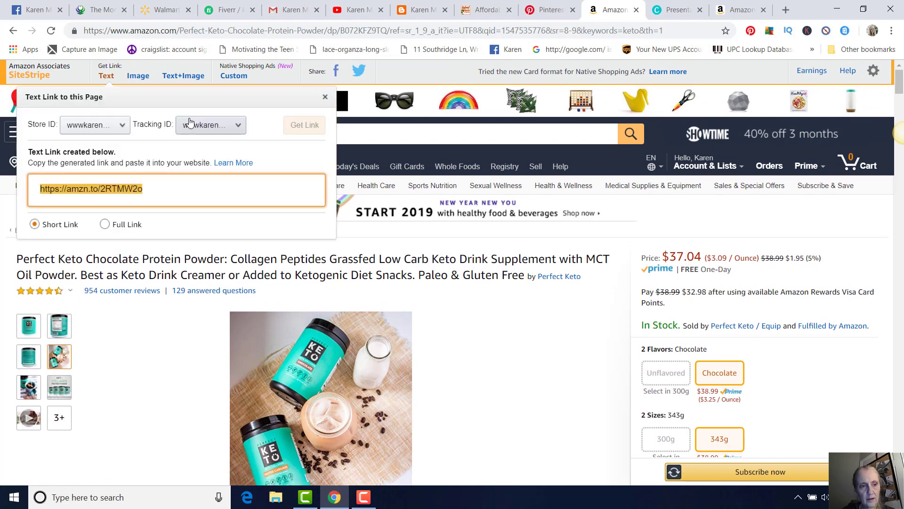
{"action": "left_click", "coordinate": [548, 10]}
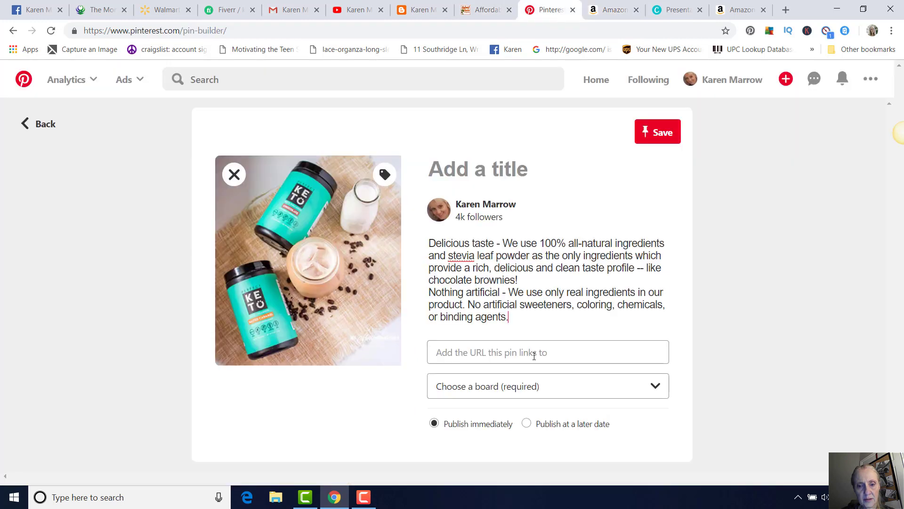
{"action": "left_click", "coordinate": [534, 356]}
{"action": "type", "text": "https://amzn.to/2RTMW2o"}
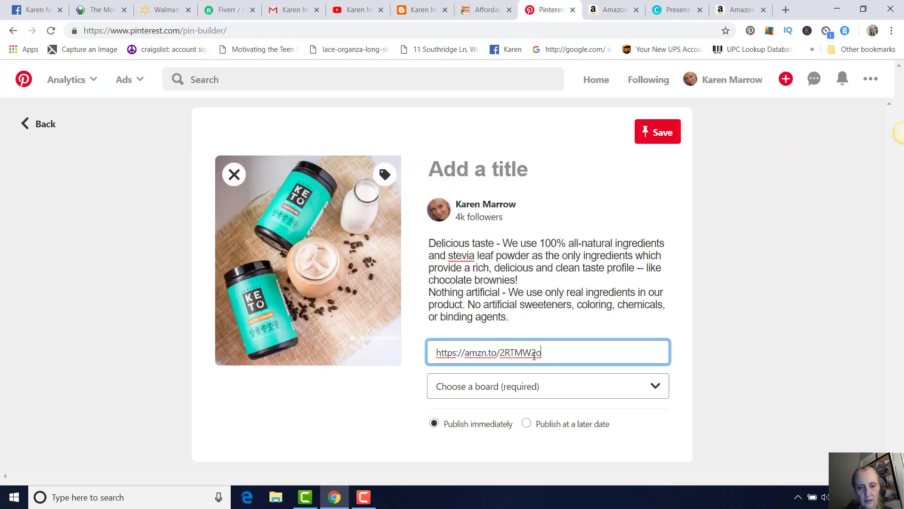
{"action": "left_click", "coordinate": [653, 398]}
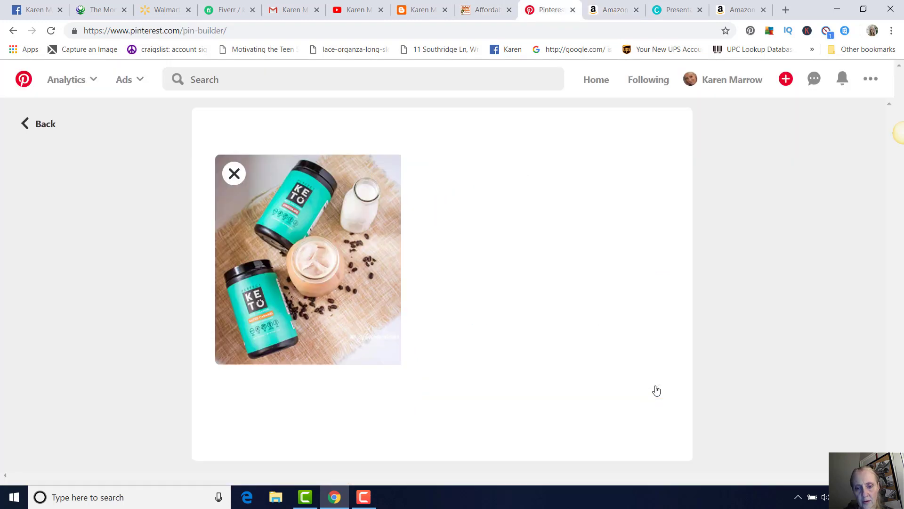
{"action": "left_click", "coordinate": [500, 234]}
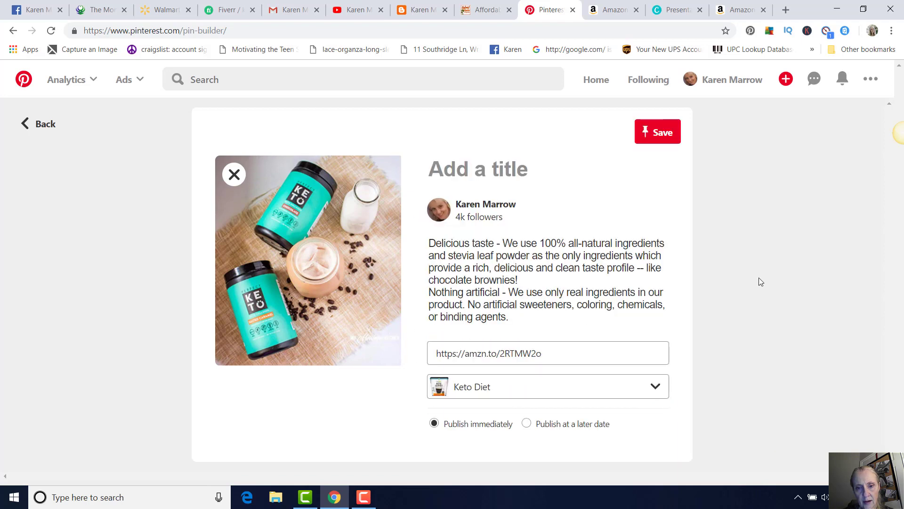
{"action": "left_click", "coordinate": [660, 138]}
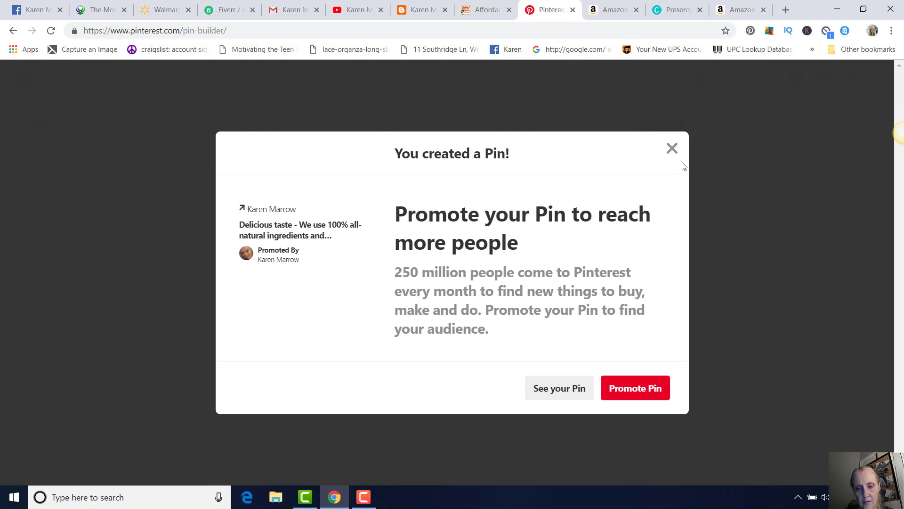
- Open the Keto Diet board from the profile and view the new protein powder pin
{"action": "left_click", "coordinate": [559, 389]}
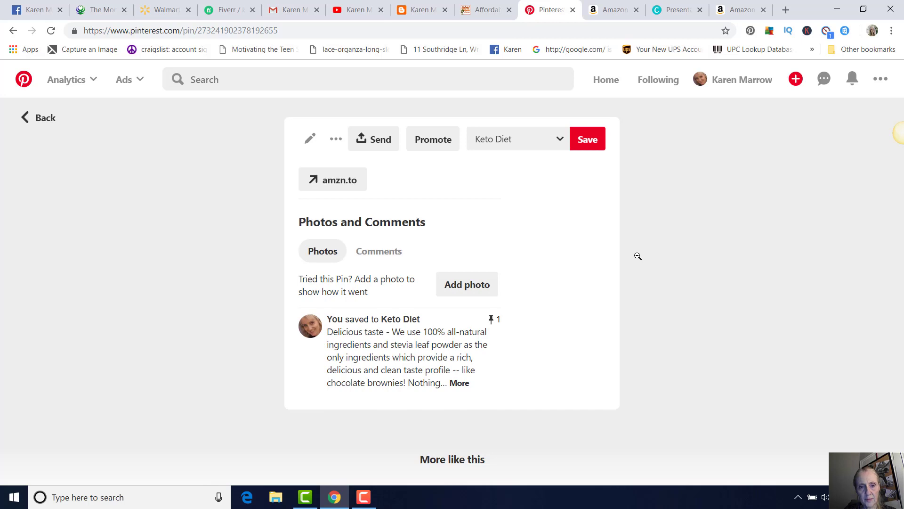
{"action": "left_click", "coordinate": [737, 81]}
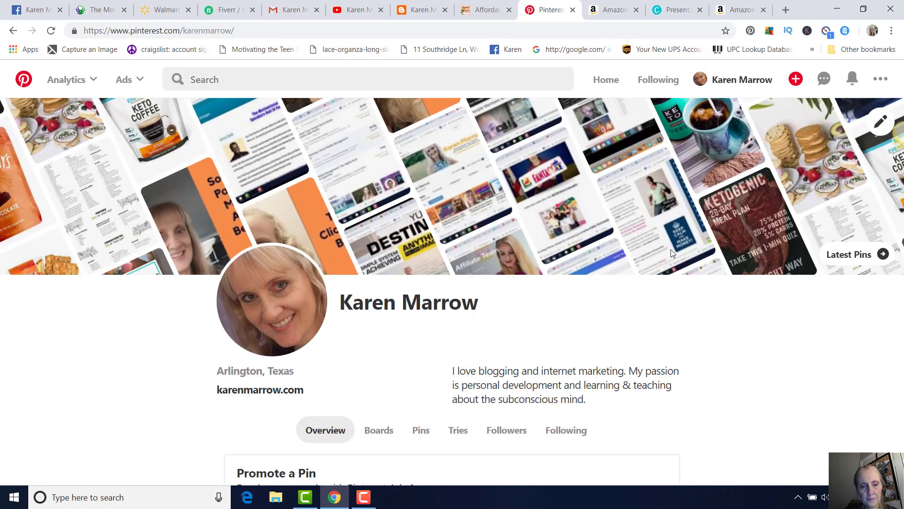
{"action": "left_click", "coordinate": [380, 430]}
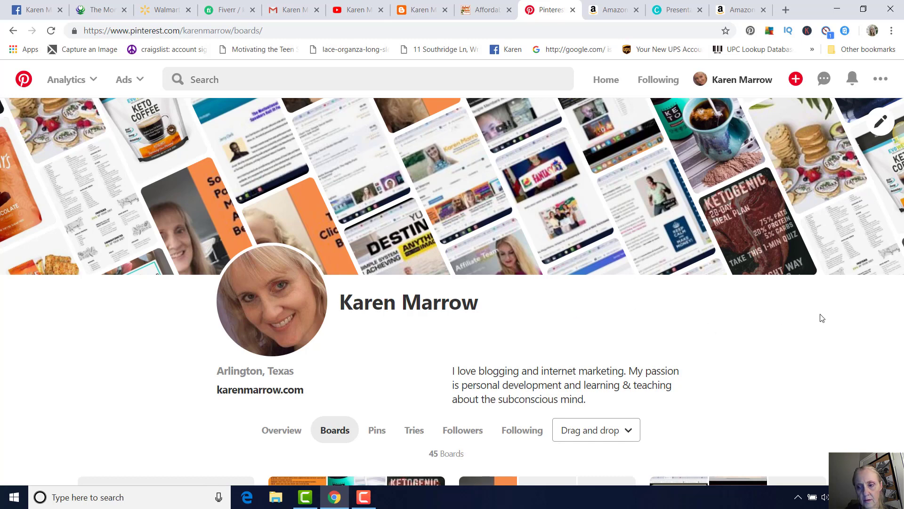
{"action": "left_click", "coordinate": [747, 85]}
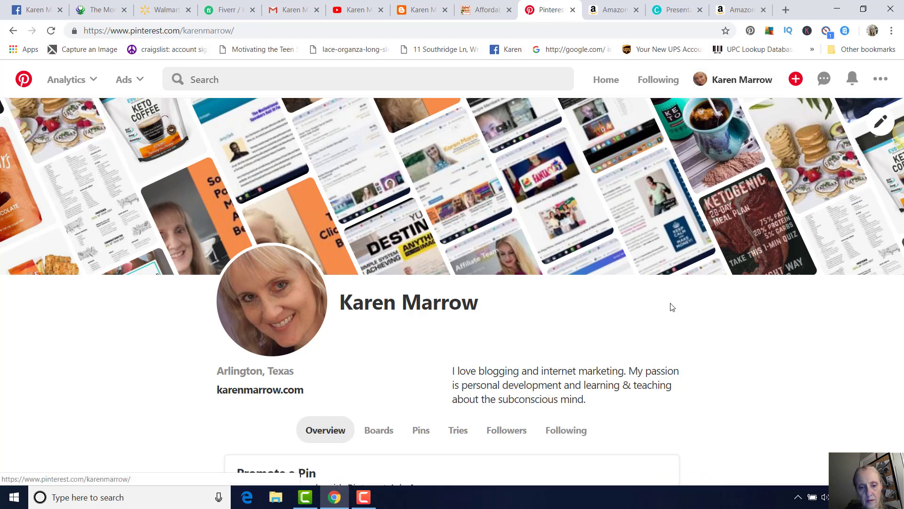
{"action": "left_click", "coordinate": [376, 431]}
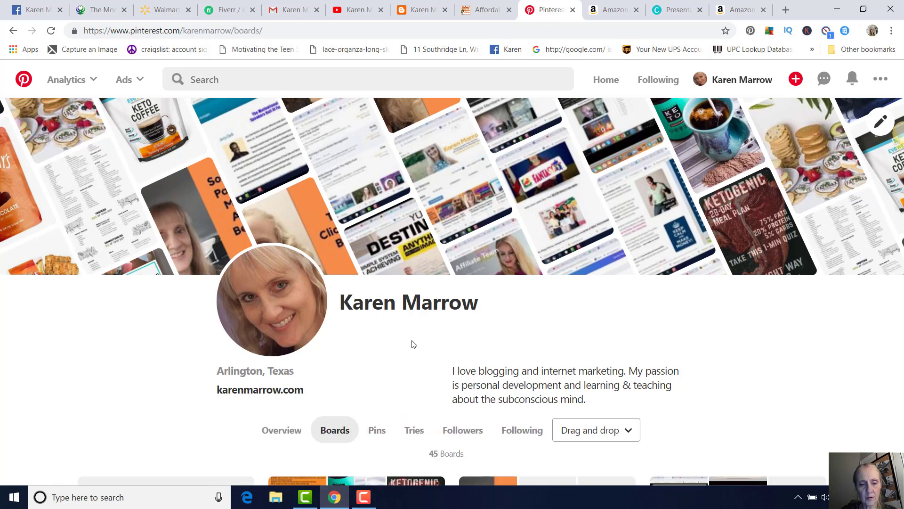
{"action": "left_click", "coordinate": [335, 486]}
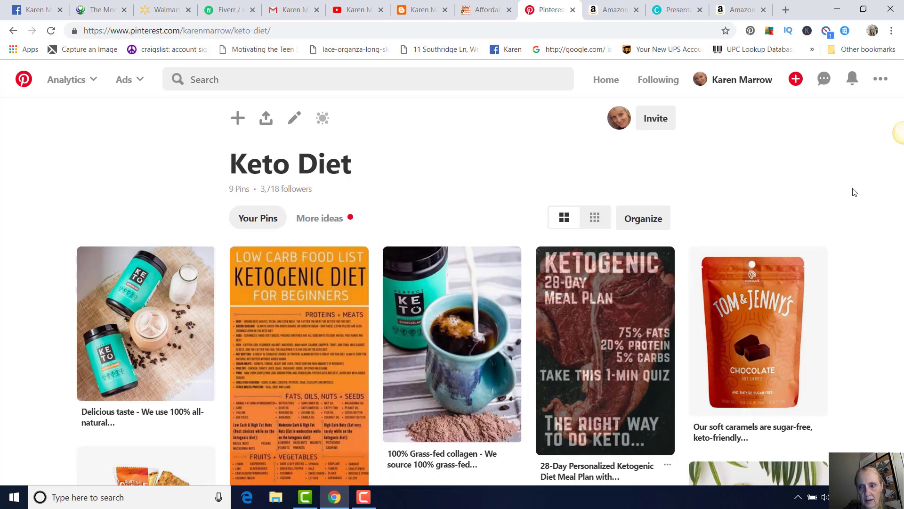
{"action": "double_click", "coordinate": [856, 227]}
{"action": "left_click", "coordinate": [859, 354]}
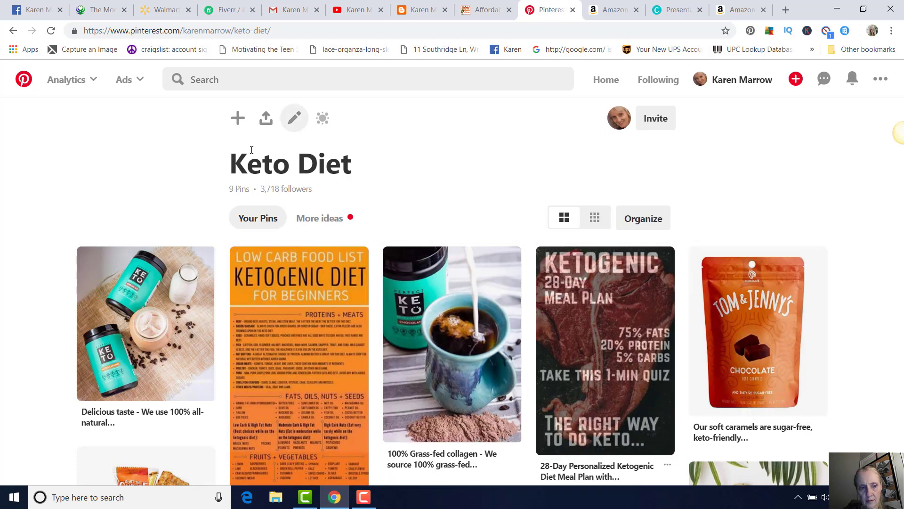
{"action": "left_click", "coordinate": [139, 306]}
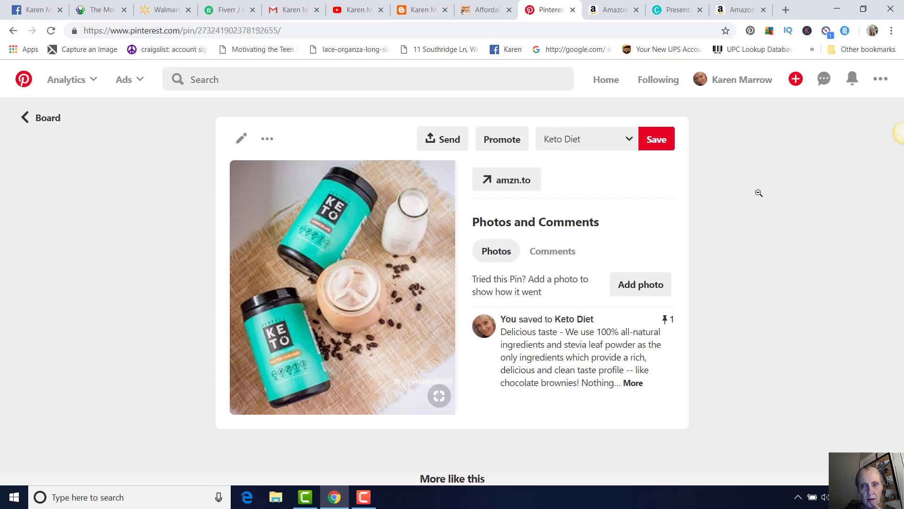
- Return to the Canva slide 'Pin at least 10 products a day'
{"action": "left_click", "coordinate": [616, 14]}
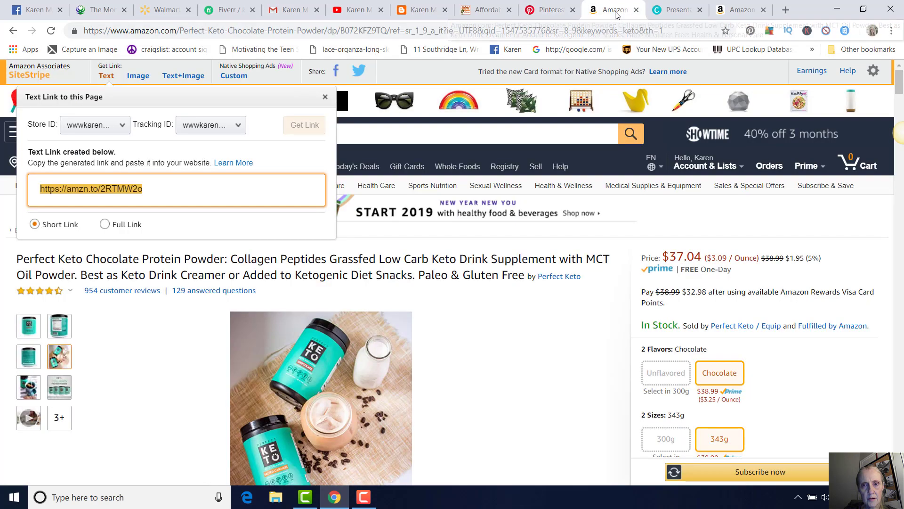
{"action": "left_click", "coordinate": [680, 15]}
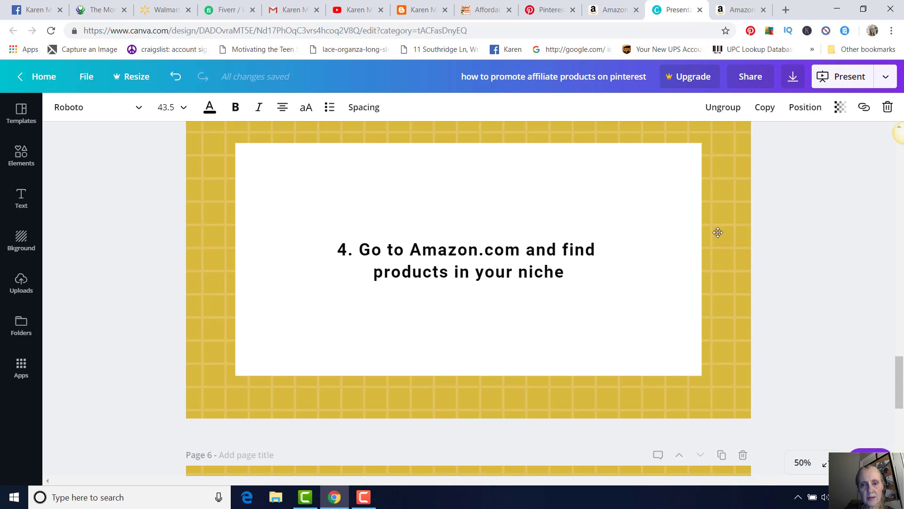
{"action": "scroll", "coordinate": [717, 232], "scroll_direction": "down", "scroll_amount": 6}
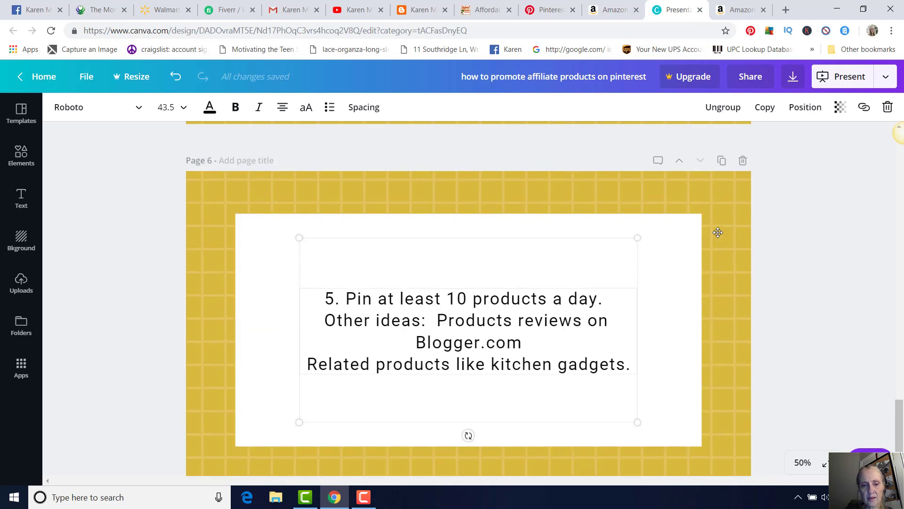
{"action": "left_click", "coordinate": [612, 9]}
- Dismiss the Text Link popup and open Perfect Keto Greens Superfood Powder from Sponsored products
{"action": "left_click", "coordinate": [557, 258]}
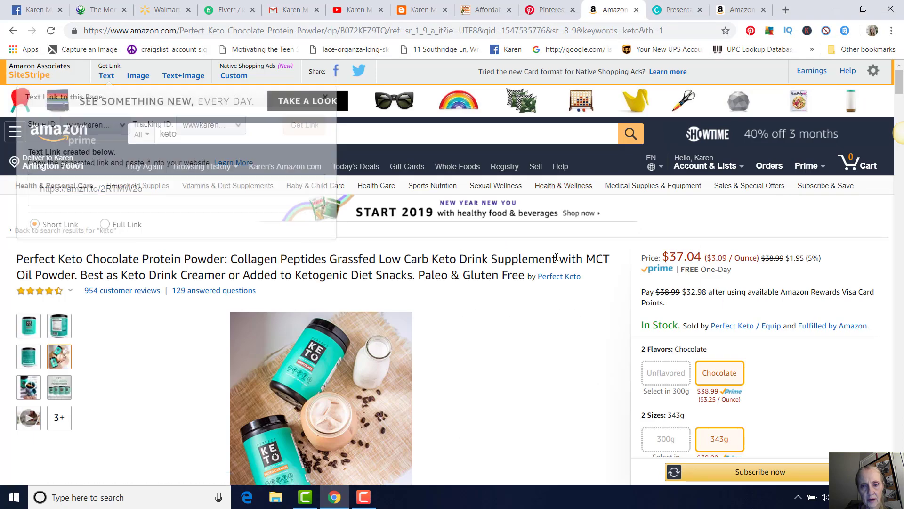
{"action": "scroll", "coordinate": [599, 206], "scroll_direction": "down", "scroll_amount": 12}
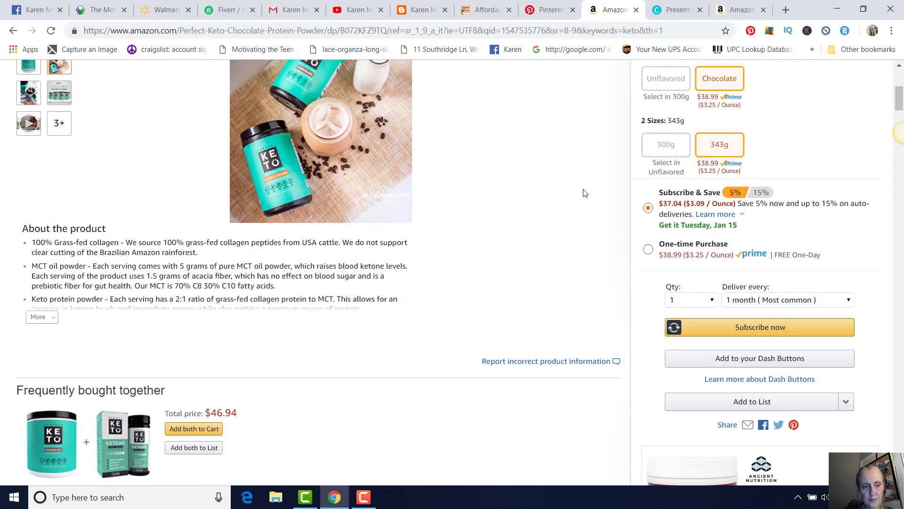
{"action": "scroll", "coordinate": [584, 193], "scroll_direction": "down", "scroll_amount": 3}
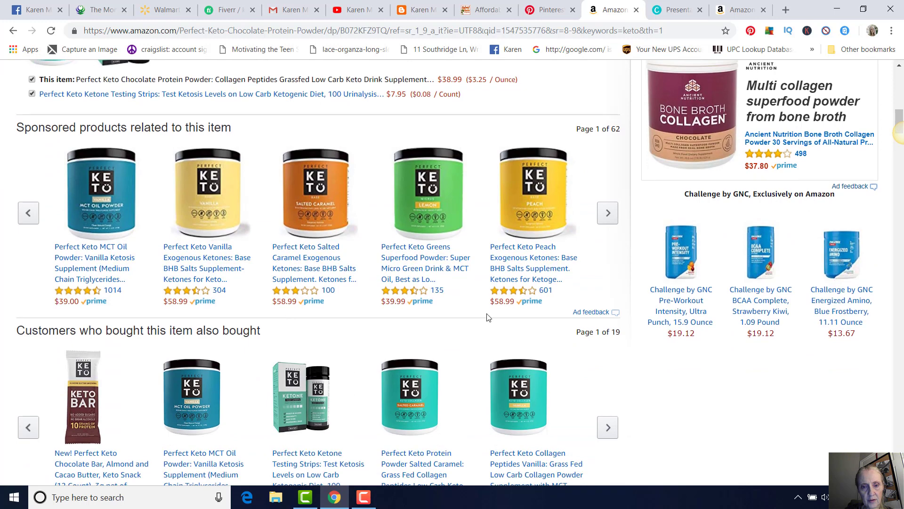
{"action": "left_click", "coordinate": [431, 268]}
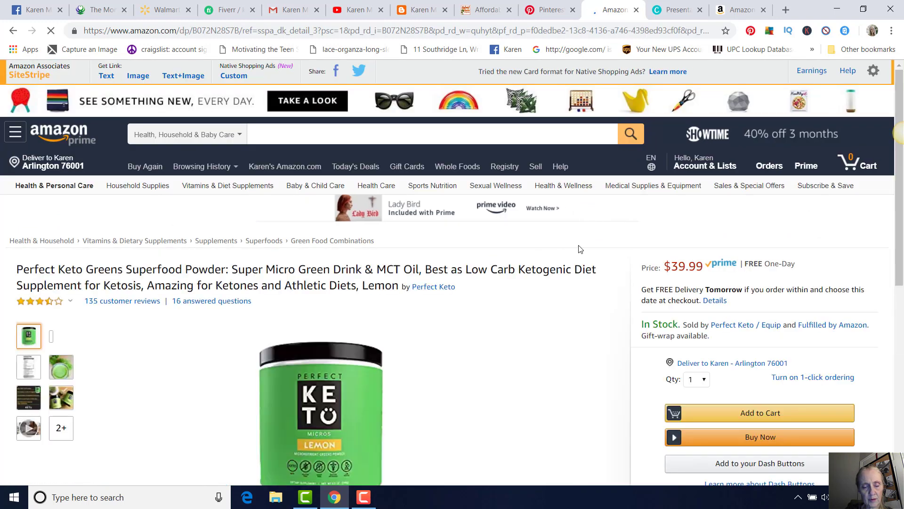
{"action": "scroll", "coordinate": [568, 256], "scroll_direction": "down", "scroll_amount": 1}
{"action": "scroll", "coordinate": [330, 245], "scroll_direction": "down", "scroll_amount": 2}
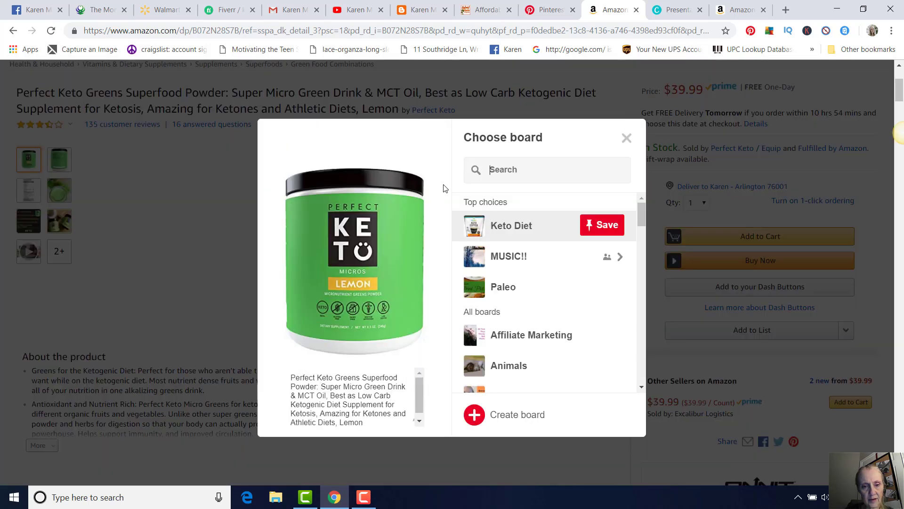
- Save the Perfect Keto Greens Superfood Powder pin to Keto Diet, then show the slides and blog
{"action": "left_click_drag", "start_coordinate": [420, 387], "coordinate": [420, 402]}
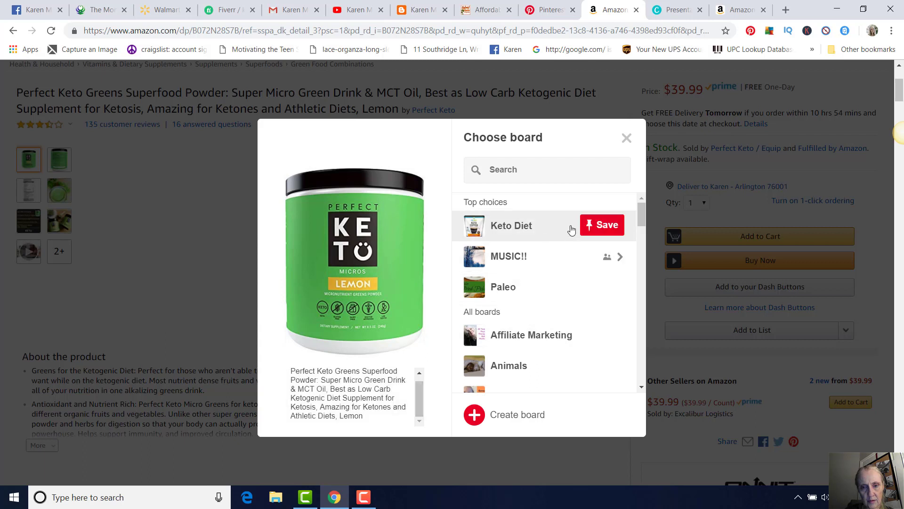
{"action": "left_click", "coordinate": [598, 228]}
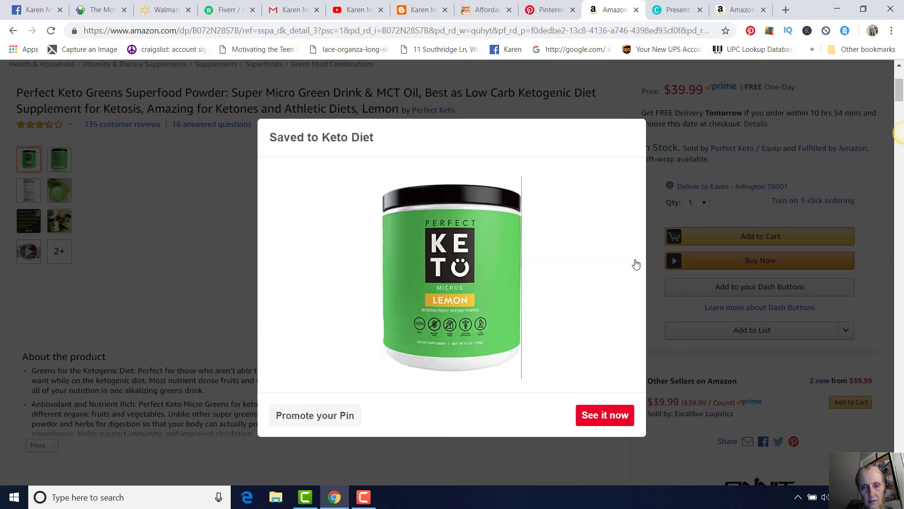
{"action": "left_click", "coordinate": [678, 10]}
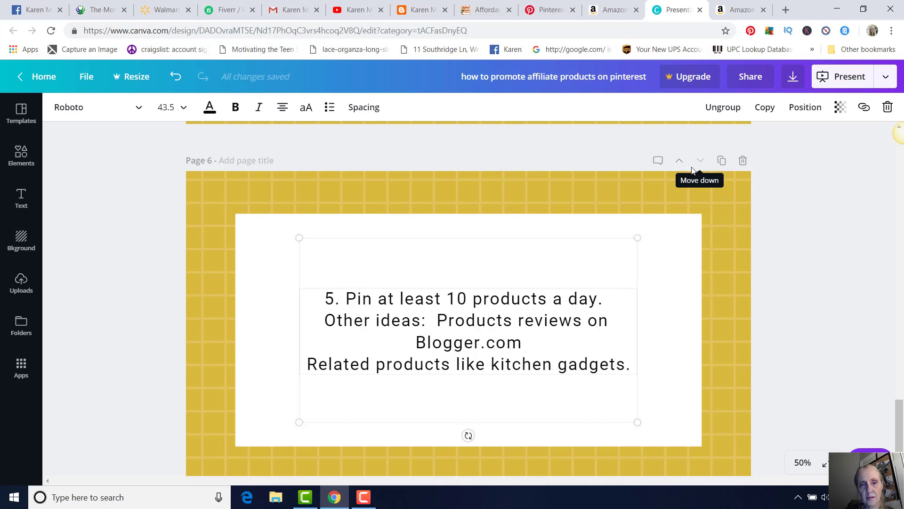
{"action": "left_click", "coordinate": [424, 11]}
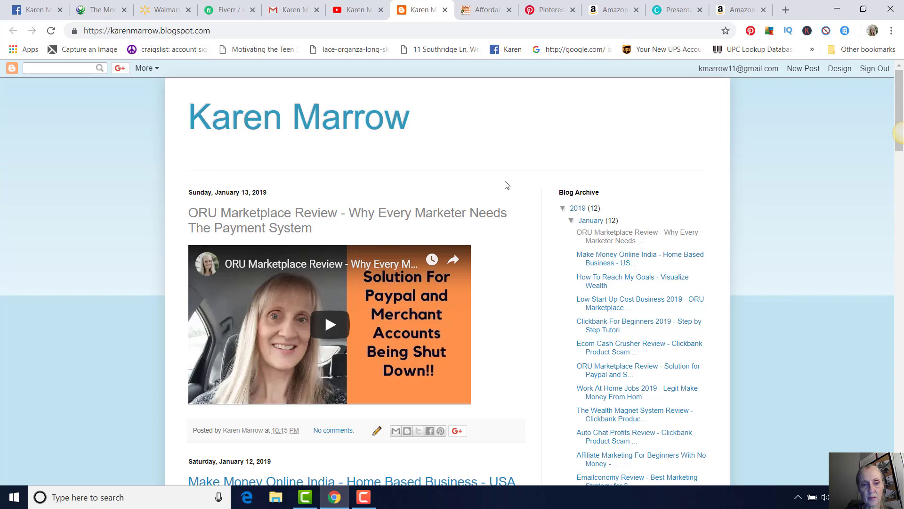
- Open the 'ORU Marketplace Review' post on the Blogger blog and select its web address
{"action": "scroll", "coordinate": [506, 185], "scroll_direction": "down", "scroll_amount": 14}
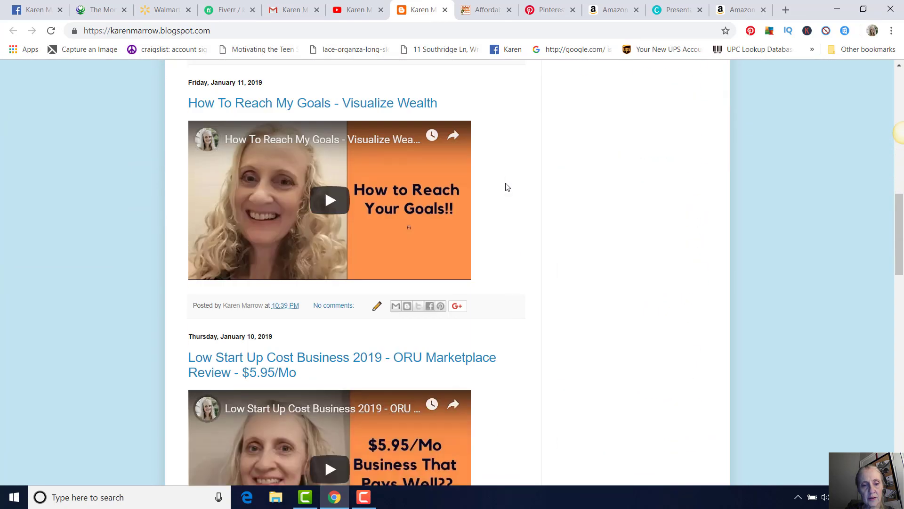
{"action": "scroll", "coordinate": [507, 187], "scroll_direction": "up", "scroll_amount": 14}
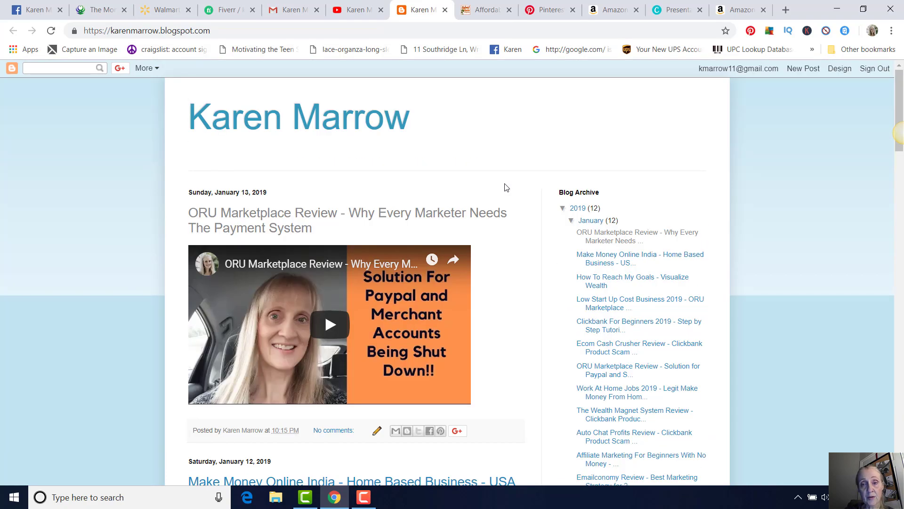
{"action": "left_click", "coordinate": [614, 10]}
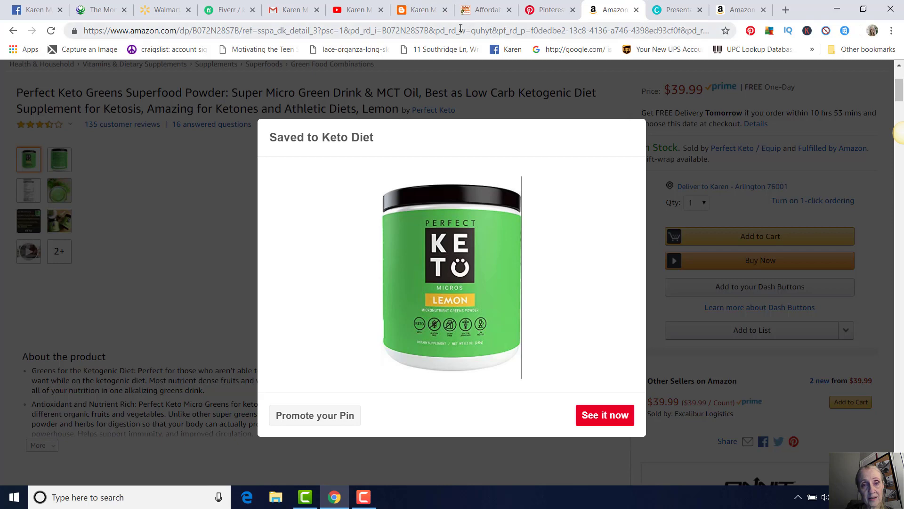
{"action": "left_click", "coordinate": [423, 15]}
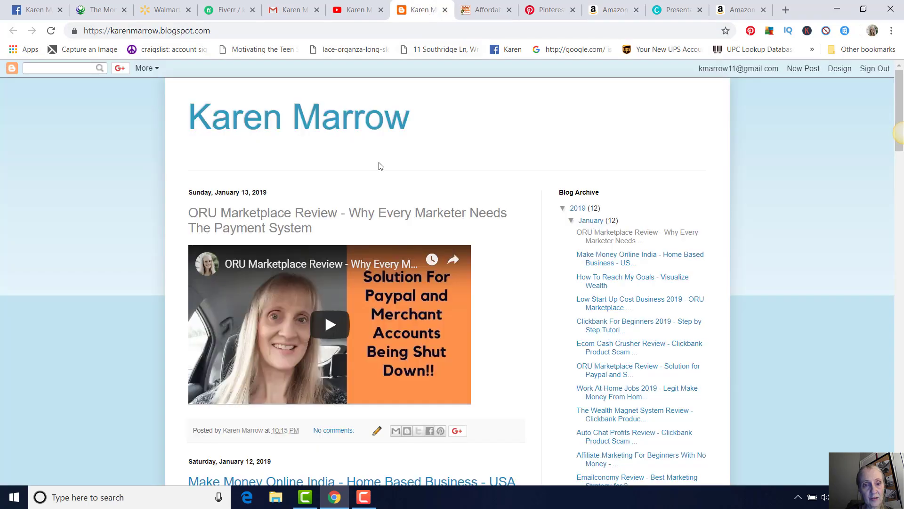
{"action": "left_click", "coordinate": [366, 215]}
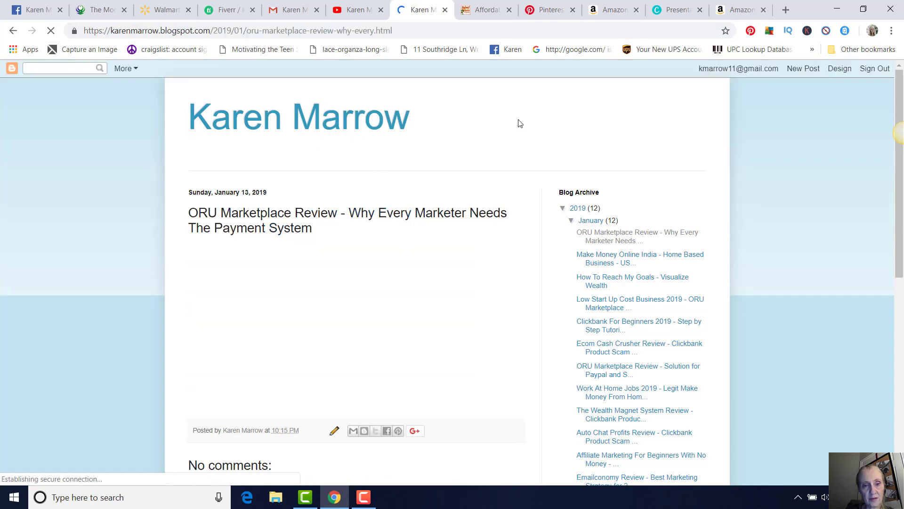
{"action": "left_click", "coordinate": [392, 31]}
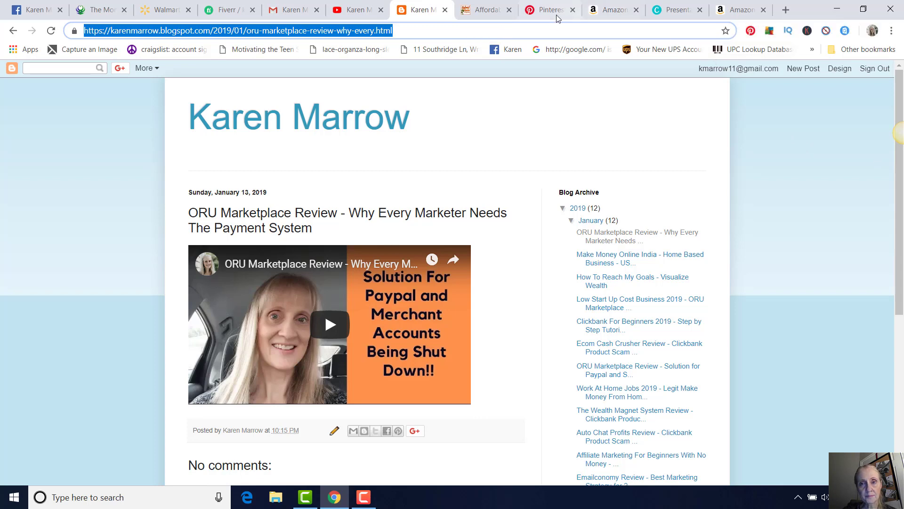
- Bring up the Hybrid Rasta Mama affordable mold test article and scroll through it
{"action": "left_click", "coordinate": [490, 16]}
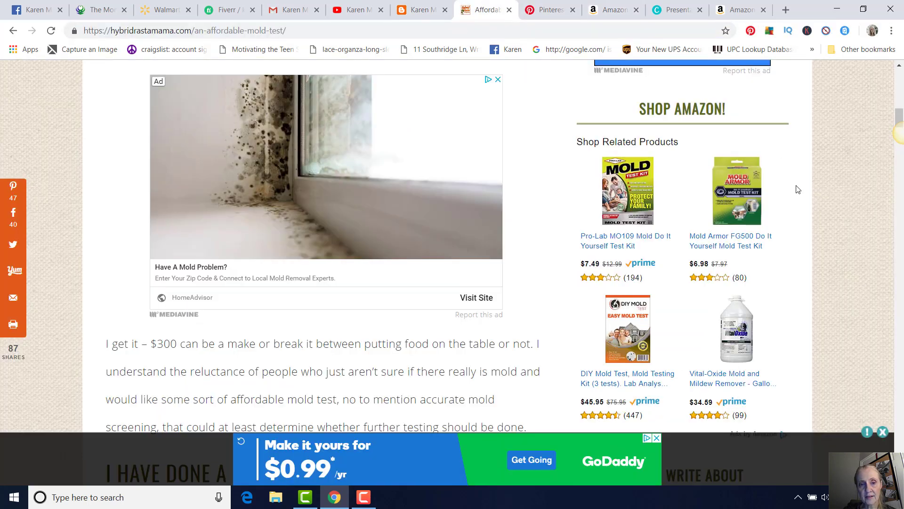
{"action": "scroll", "coordinate": [797, 188], "scroll_direction": "up", "scroll_amount": 10}
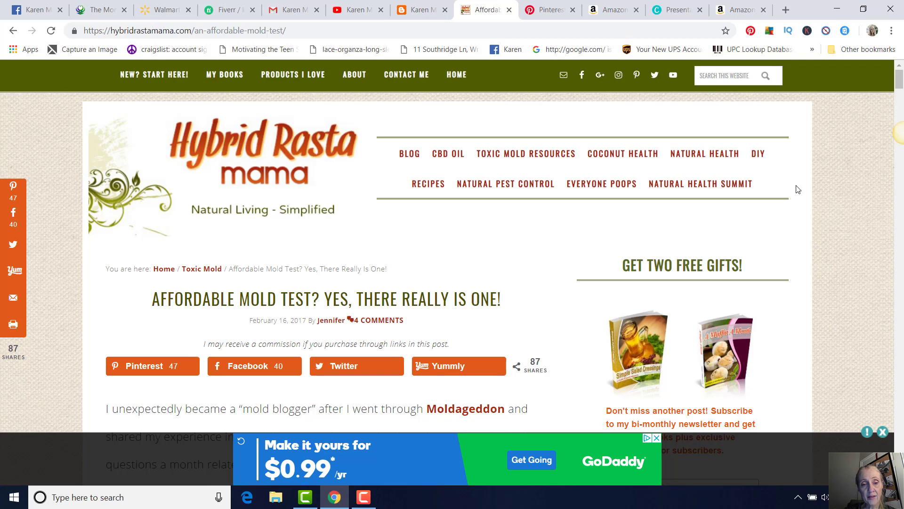
{"action": "scroll", "coordinate": [798, 190], "scroll_direction": "down", "scroll_amount": 1}
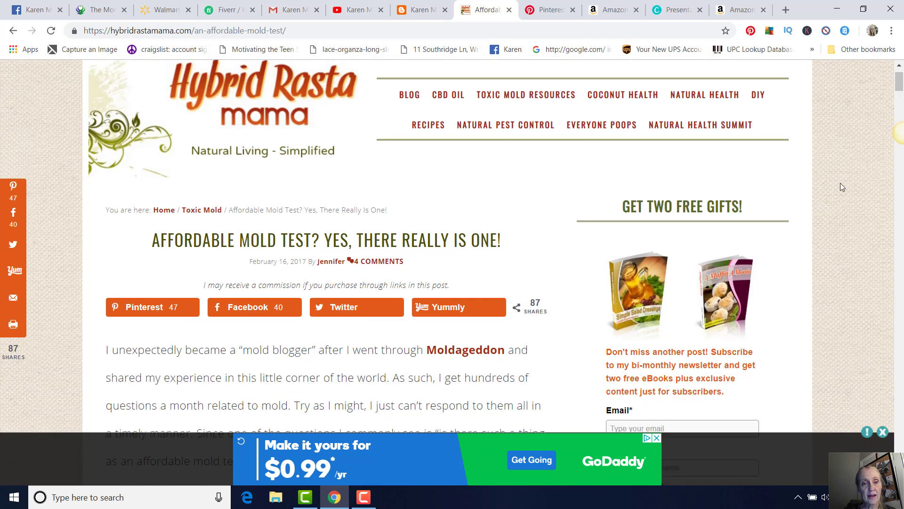
{"action": "scroll", "coordinate": [837, 189], "scroll_direction": "down", "scroll_amount": 4}
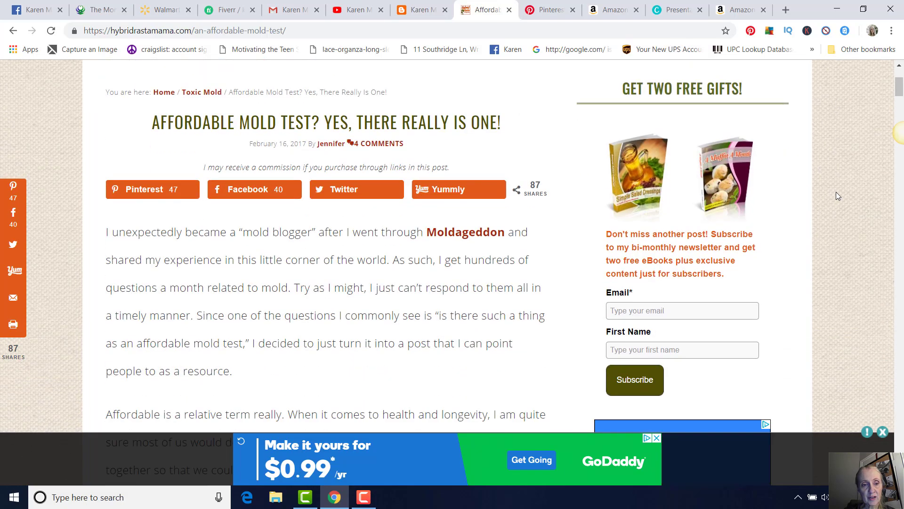
{"action": "scroll", "coordinate": [837, 195], "scroll_direction": "down", "scroll_amount": 7}
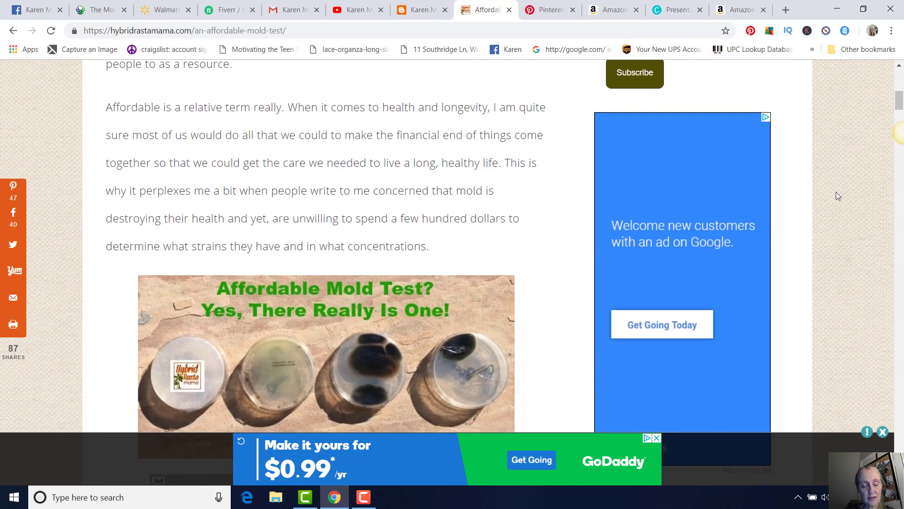
{"action": "scroll", "coordinate": [838, 196], "scroll_direction": "down", "scroll_amount": 8}
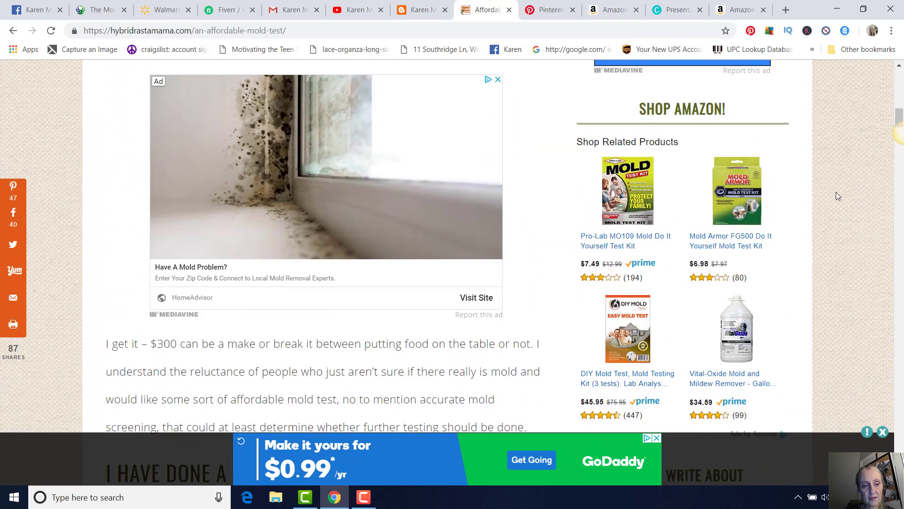
{"action": "scroll", "coordinate": [838, 196], "scroll_direction": "down", "scroll_amount": 8}
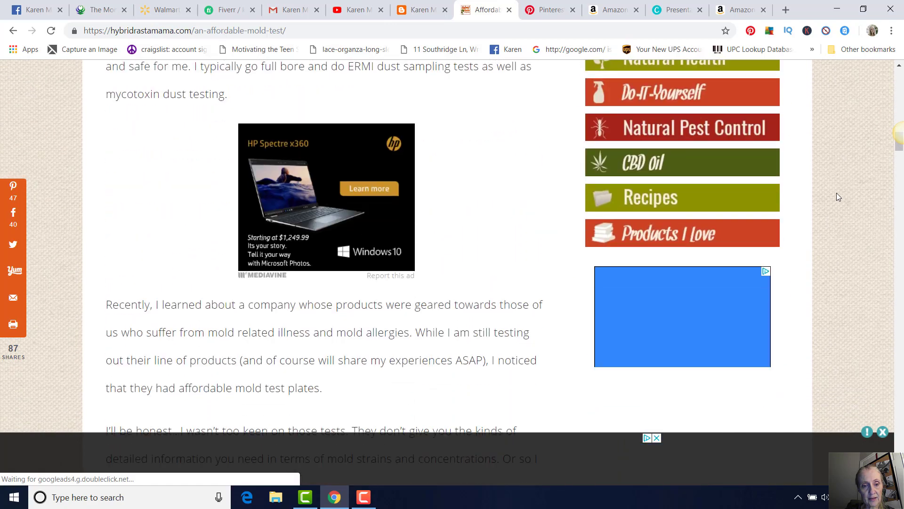
{"action": "scroll", "coordinate": [838, 196], "scroll_direction": "down", "scroll_amount": 5}
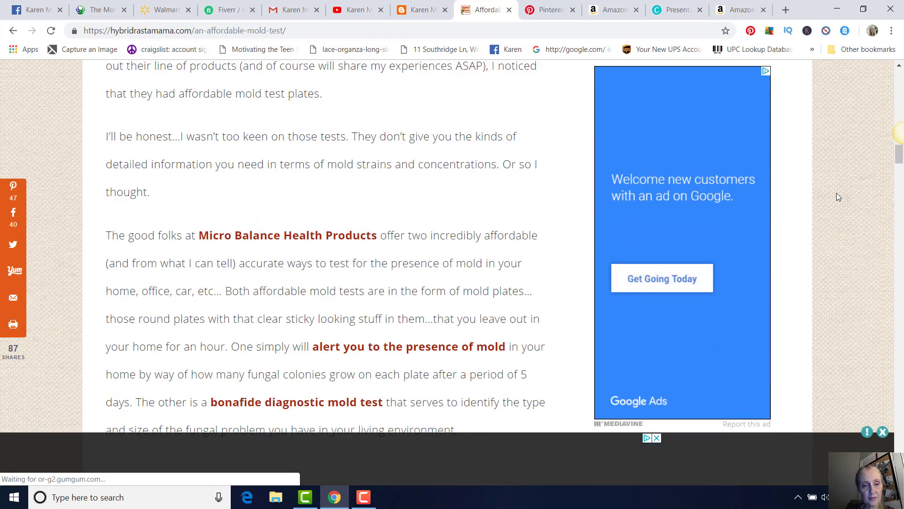
{"action": "scroll", "coordinate": [422, 285], "scroll_direction": "down", "scroll_amount": 1}
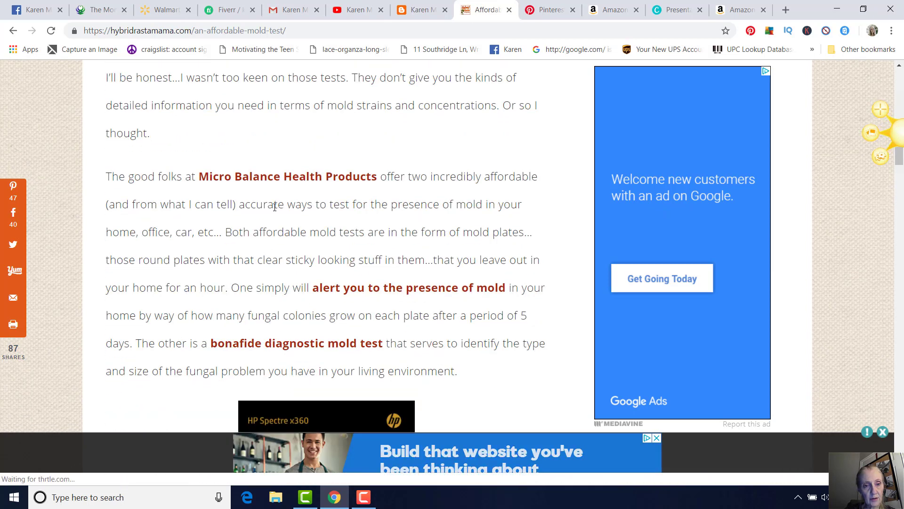
- Visit the linked Micro Balance Health Products site, then return to the article and Canva slides
{"action": "left_click", "coordinate": [288, 182]}
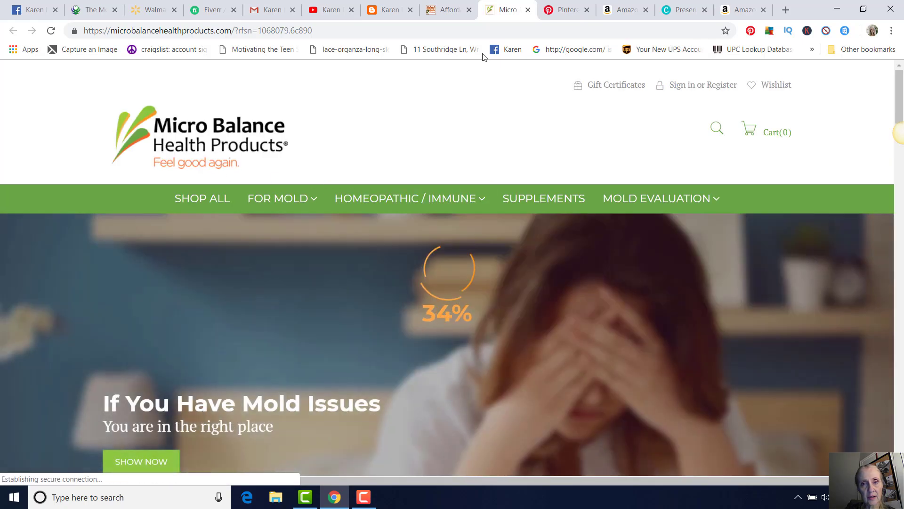
{"action": "left_click", "coordinate": [528, 9]}
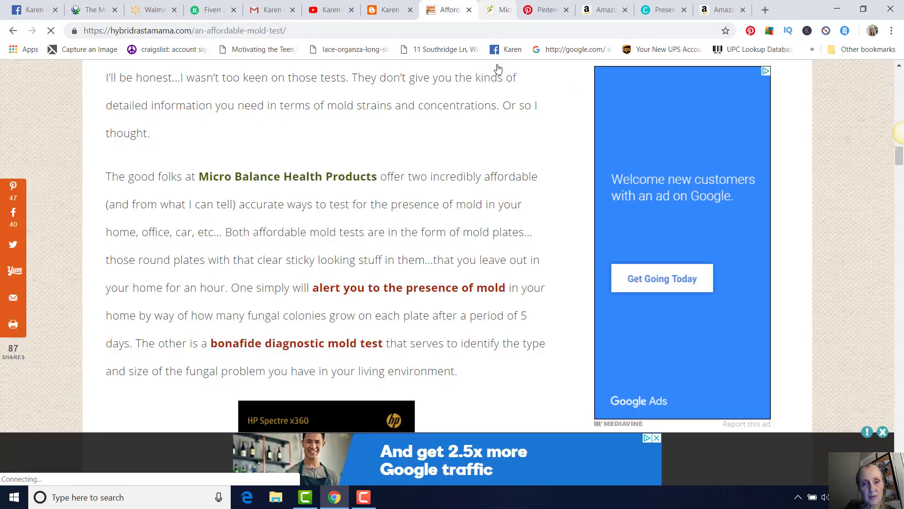
{"action": "scroll", "coordinate": [423, 207], "scroll_direction": "up", "scroll_amount": 15}
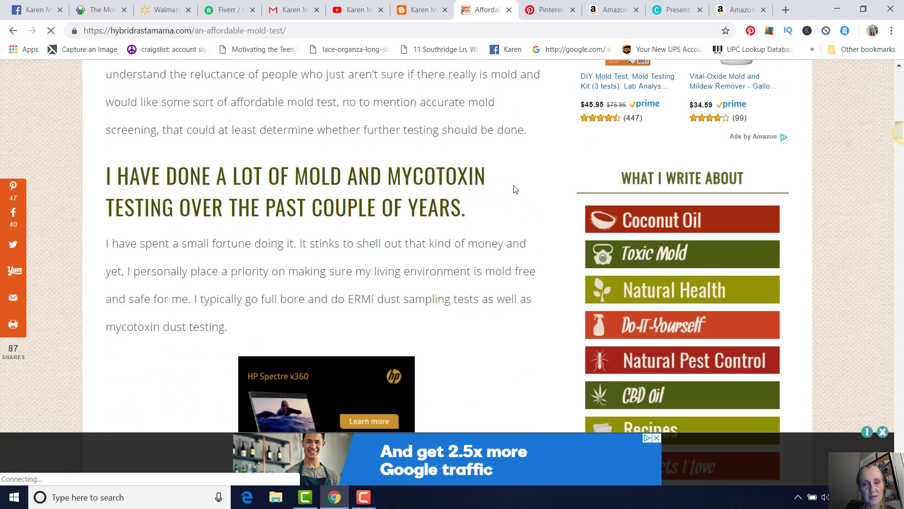
{"action": "scroll", "coordinate": [515, 189], "scroll_direction": "up", "scroll_amount": 5}
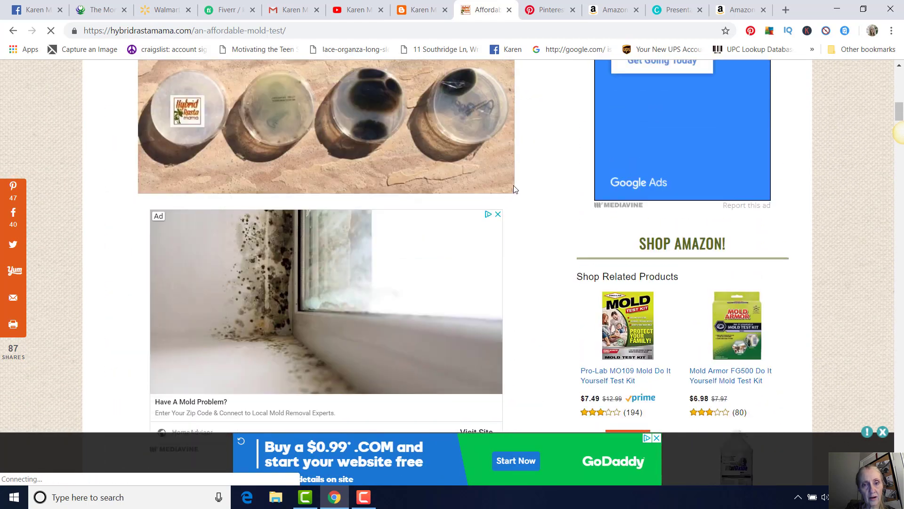
{"action": "scroll", "coordinate": [515, 189], "scroll_direction": "up", "scroll_amount": 8}
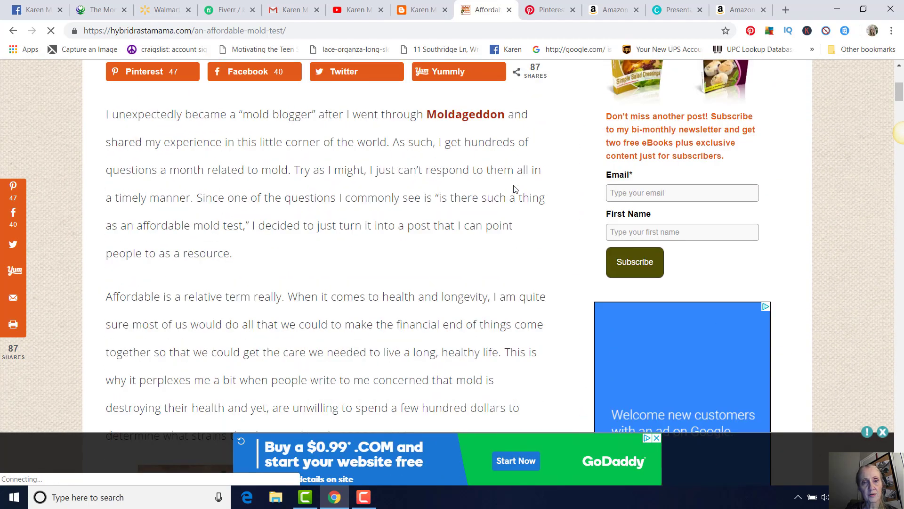
{"action": "scroll", "coordinate": [516, 189], "scroll_direction": "up", "scroll_amount": 6}
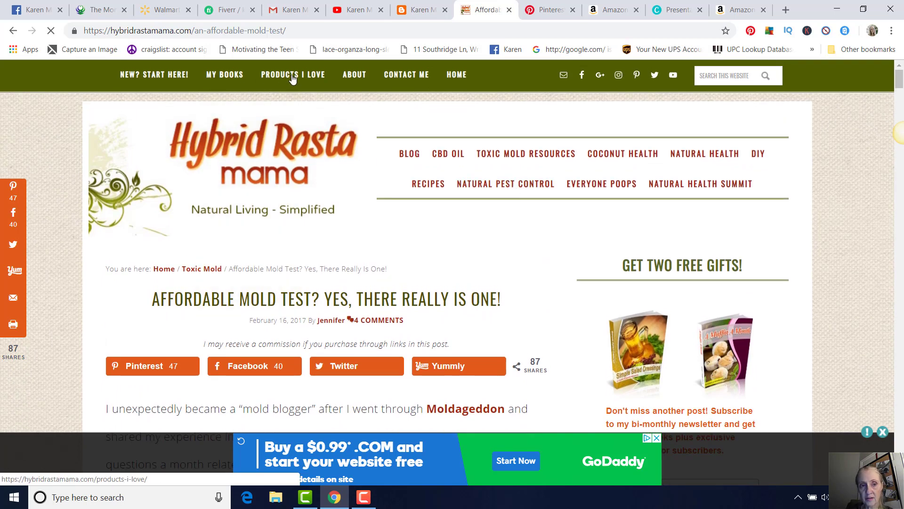
{"action": "mouse_move", "coordinate": [210, 78]}
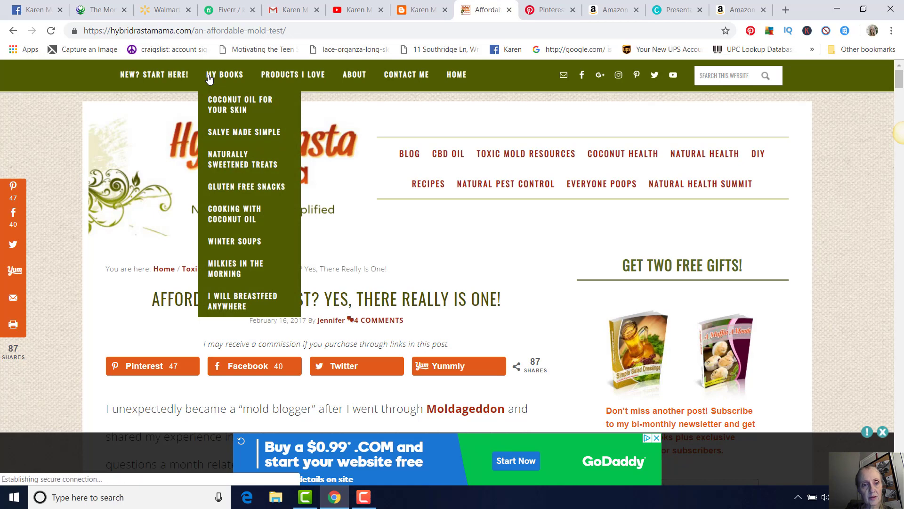
{"action": "mouse_move", "coordinate": [369, 74]}
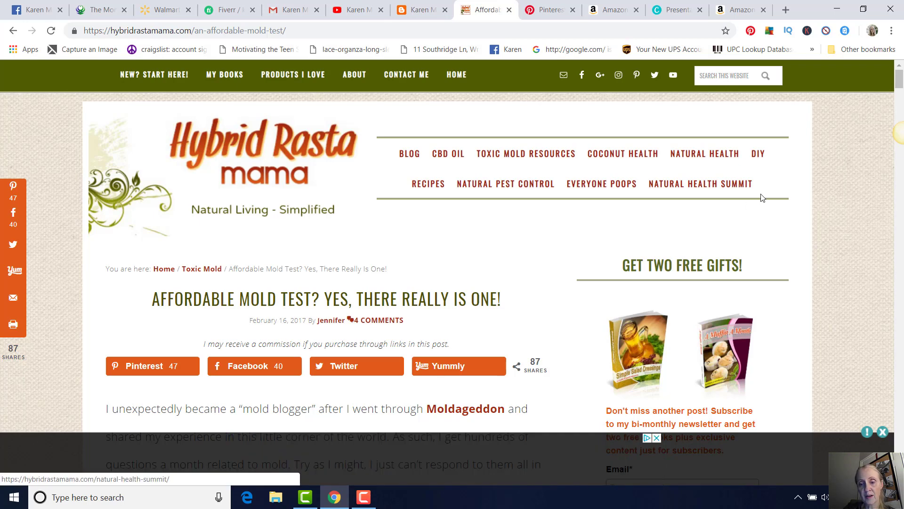
{"action": "left_click", "coordinate": [682, 8]}
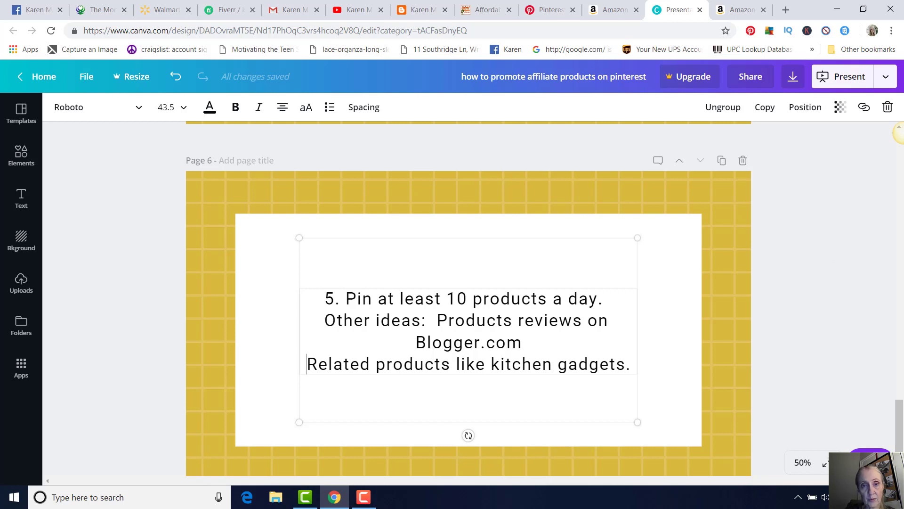
- Show the saved two-container keto pin on Pinterest, then move to the YouTube channel page
{"action": "left_click", "coordinate": [555, 12]}
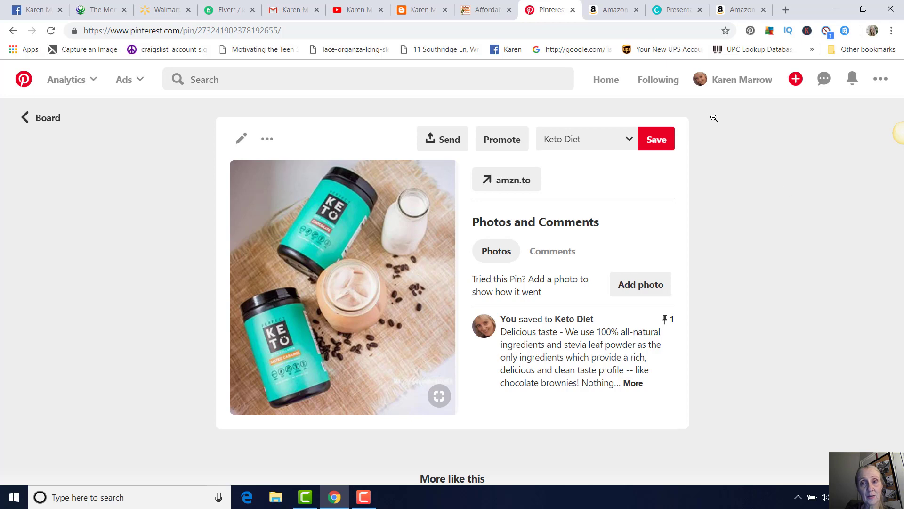
{"action": "left_click", "coordinate": [363, 11]}
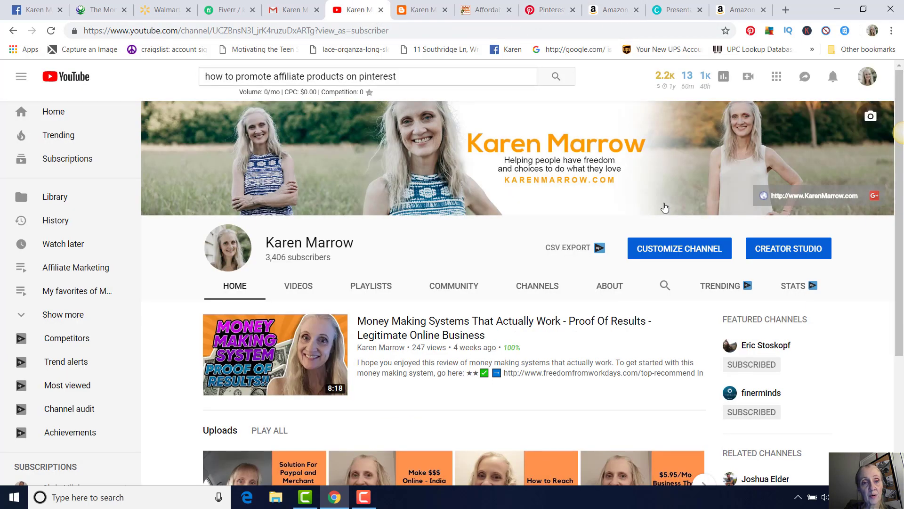